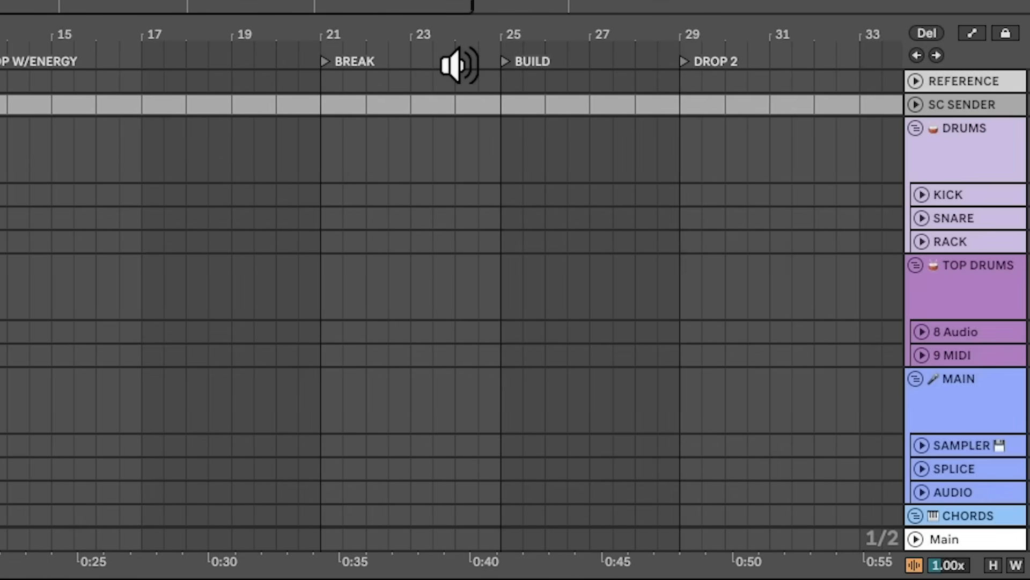
# Duplicate the eight-bar DROP section between bars 5 and 13, inserting the copied time directly after it
pyautogui.hscroll(5, 612, 143)
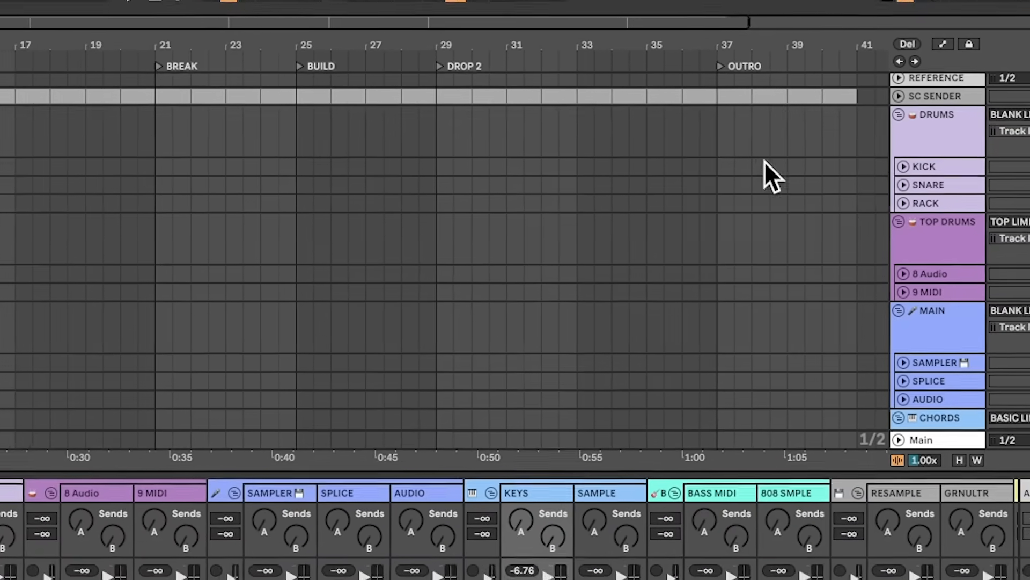
pyautogui.hscroll(-5, 751, 196)
pyautogui.moveTo(0, 143); pyautogui.dragTo(283, 309)
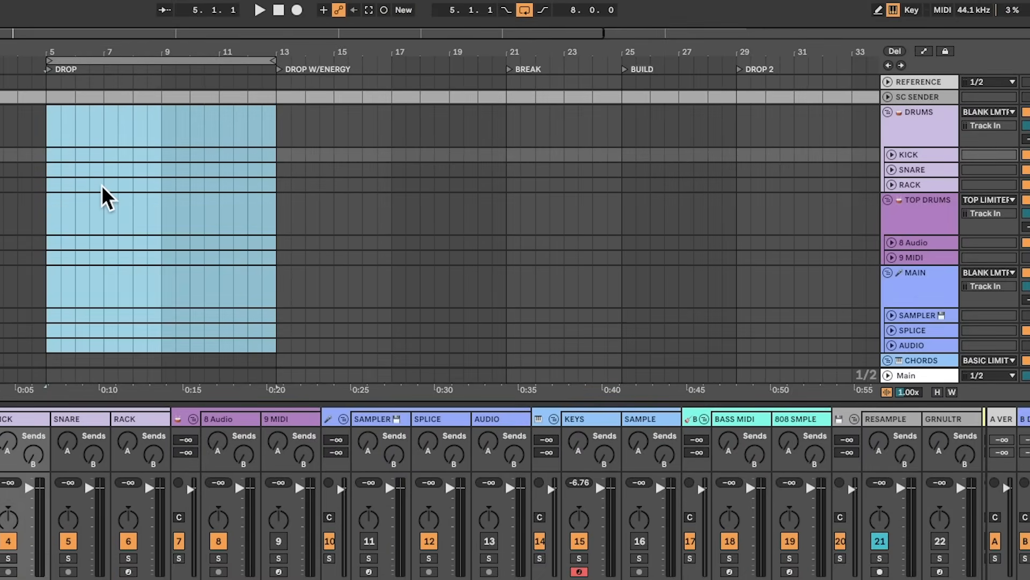
pyautogui.hotkey('ctrl', 'shift', 'd')
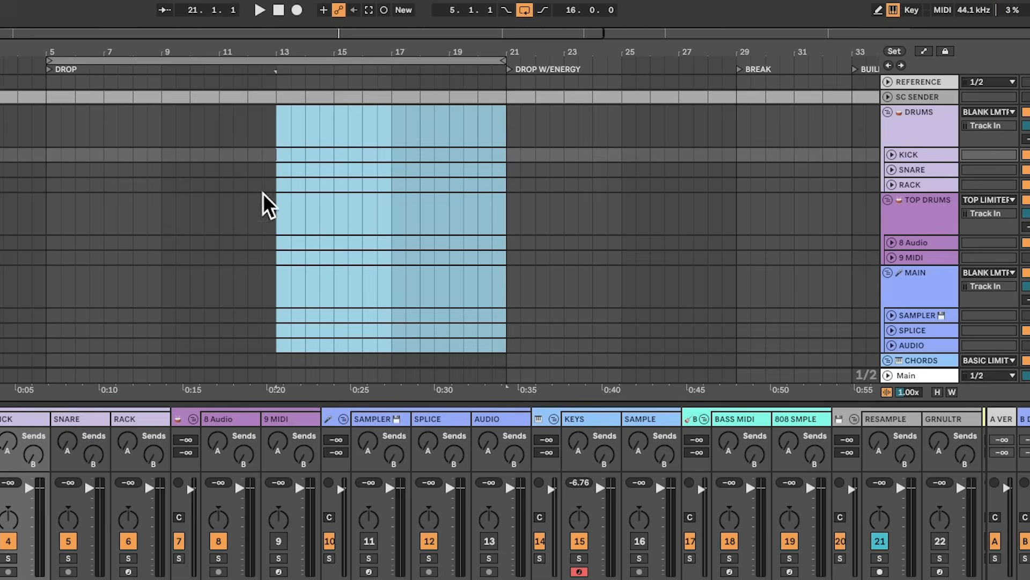
pyautogui.hscroll(10, 102, 183)
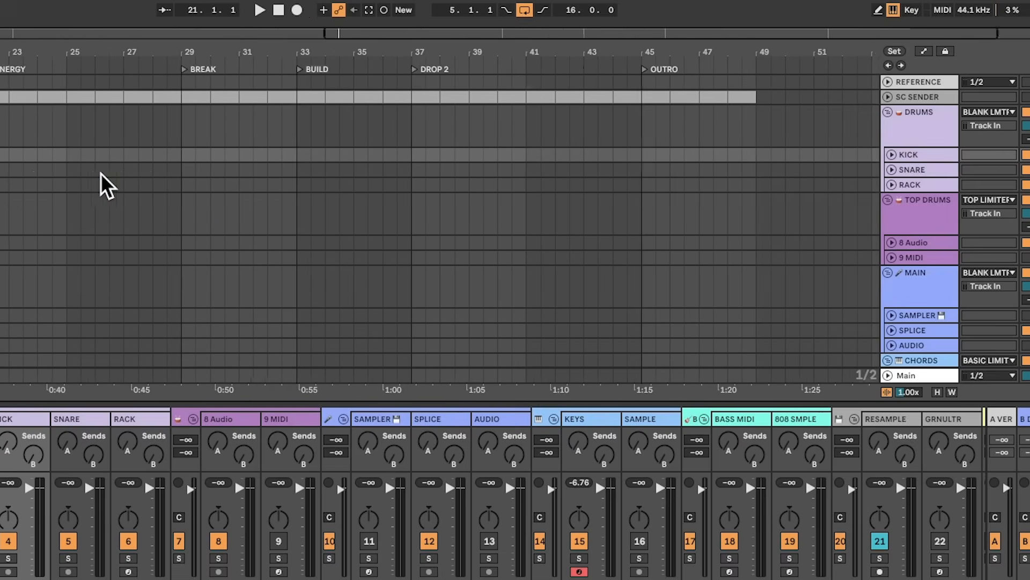
pyautogui.hscroll(-10, 102, 182)
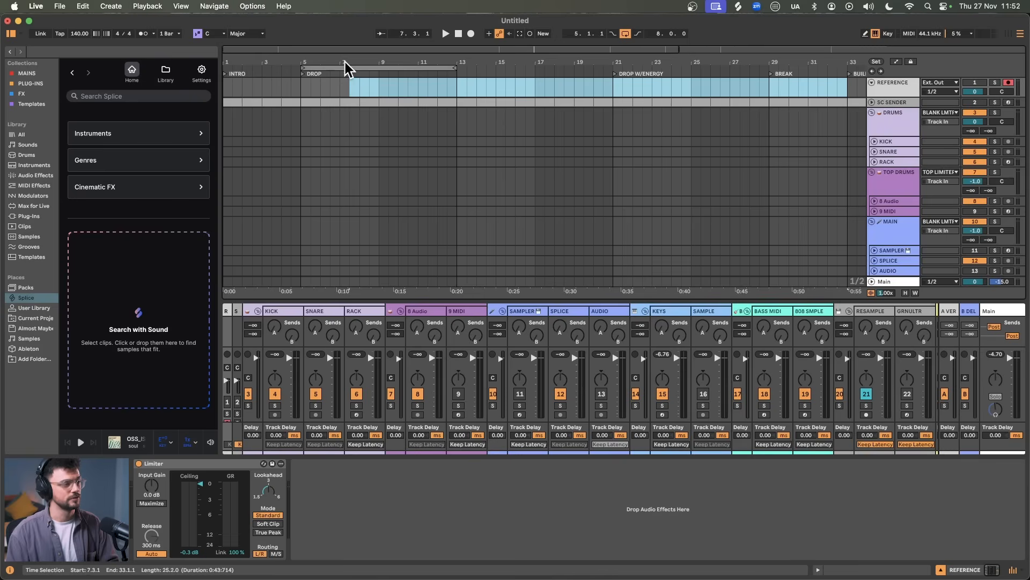
# Examine the REFERENCE track and its output routing options
pyautogui.moveTo(295, 85); pyautogui.dragTo(493, 77)
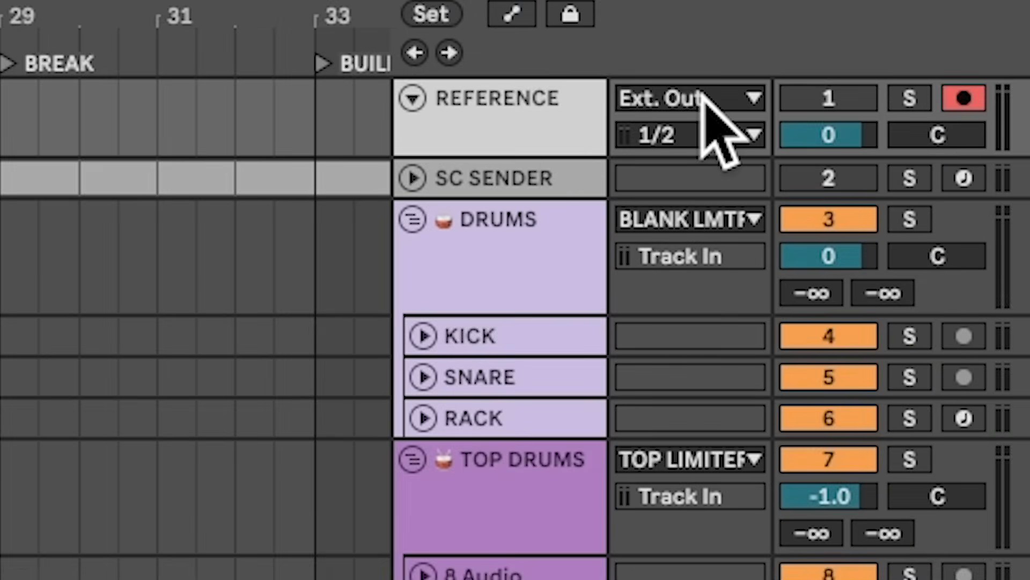
pyautogui.click(931, 82)
pyautogui.click(931, 82)
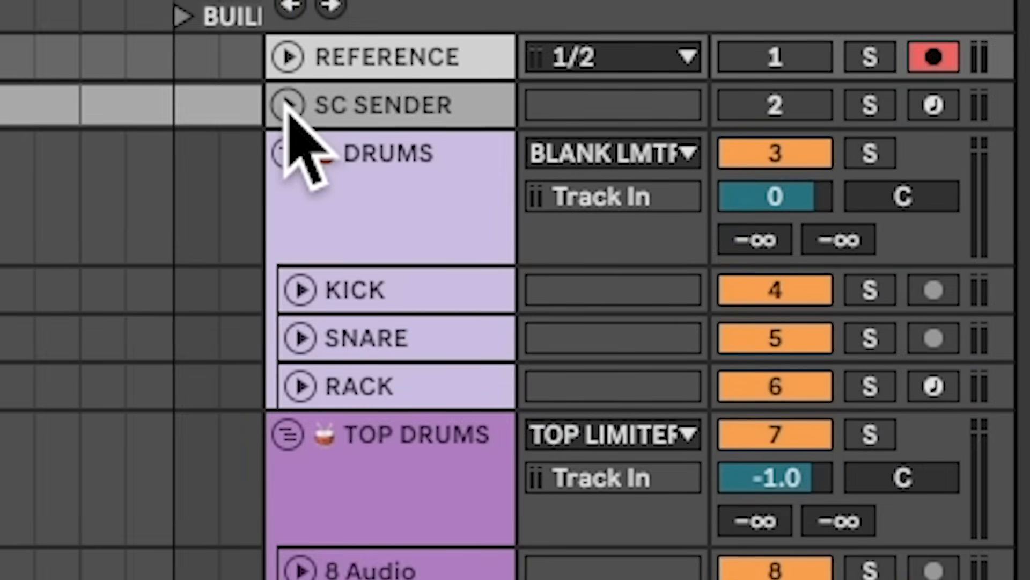
# Unfold the SC SENDER track, select its first clip, and set its rack's attack to 0.26 ms and decay to 430 ms
pyautogui.click(286, 104)
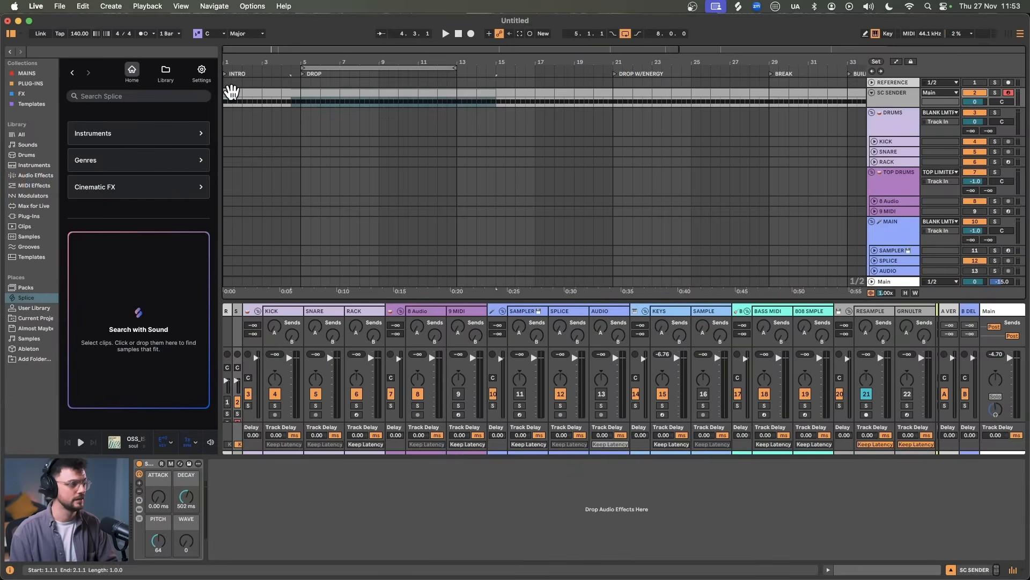
pyautogui.click(231, 92)
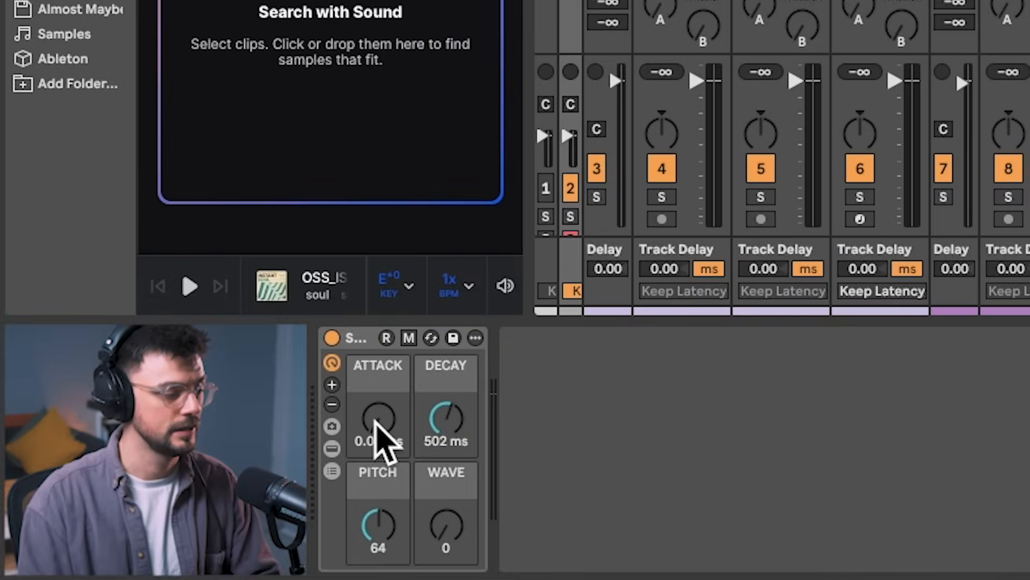
pyautogui.moveTo(254, 475); pyautogui.dragTo(254, 471)
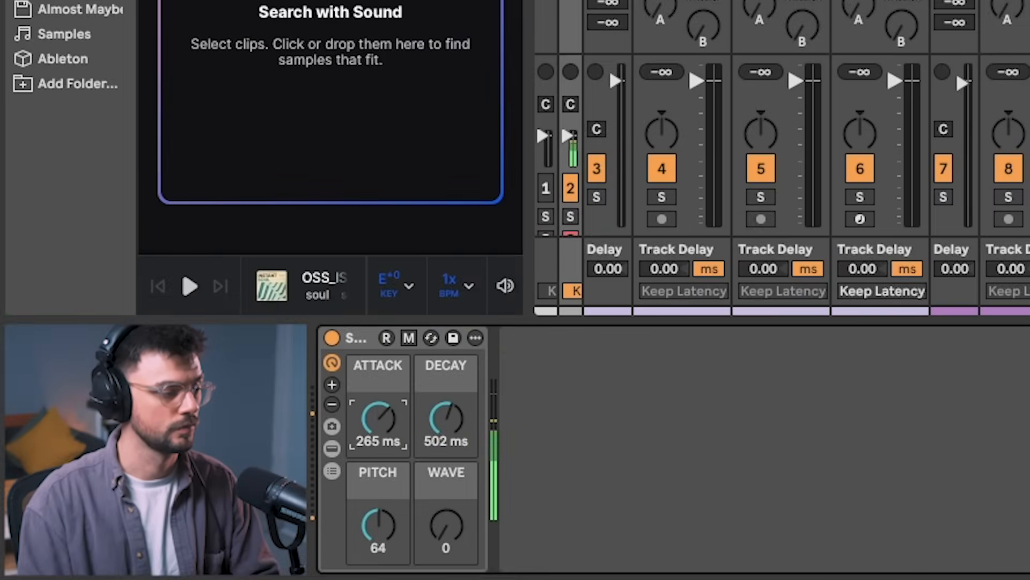
pyautogui.moveTo(378, 424); pyautogui.dragTo(381, 437)
pyautogui.click(446, 422)
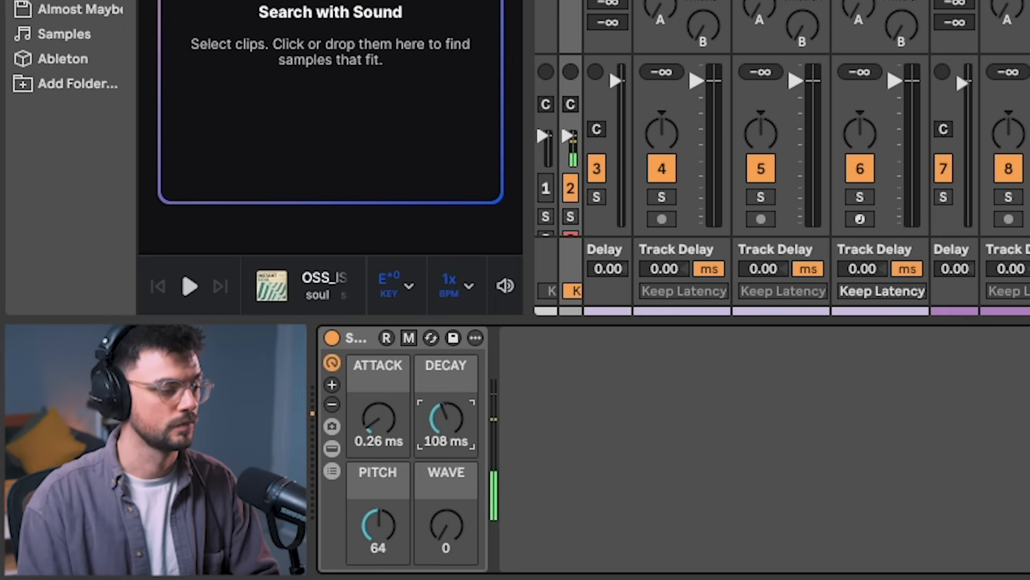
pyautogui.moveTo(443, 421); pyautogui.dragTo(443, 413)
# Try lower pitch values such as 59 and a different wave setting on the SC SENDER rack
pyautogui.click(380, 528)
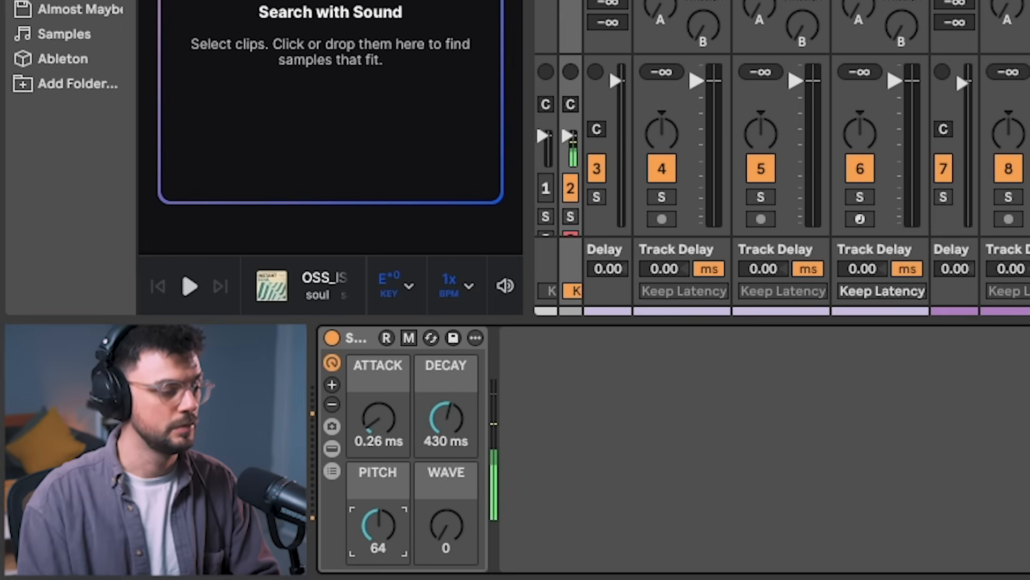
pyautogui.moveTo(387, 524); pyautogui.dragTo(388, 564)
pyautogui.doubleClick(388, 525)
pyautogui.moveTo(387, 525); pyautogui.dragTo(388, 504)
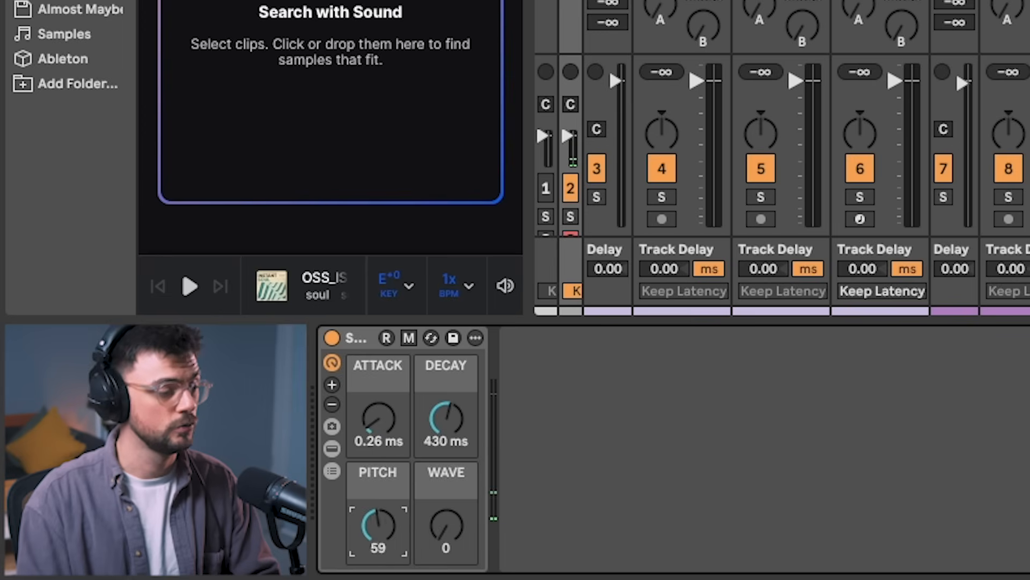
pyautogui.moveTo(446, 525); pyautogui.dragTo(446, 513)
pyautogui.moveTo(379, 525); pyautogui.dragTo(380, 541)
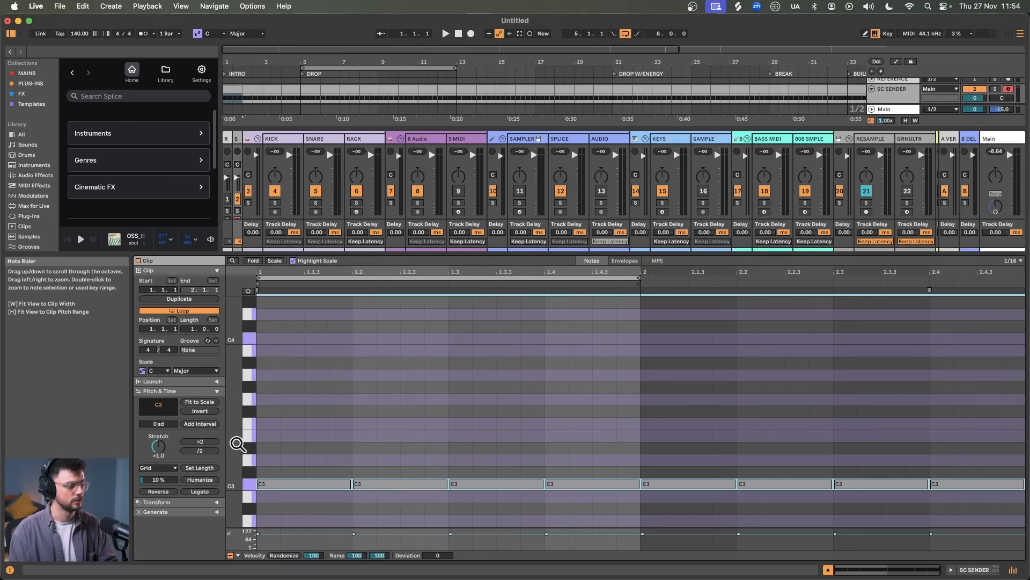
# Double the timing of the SC SENDER clip's C3 notes, and compress them to eight eighth notes within one bar
pyautogui.click(203, 442)
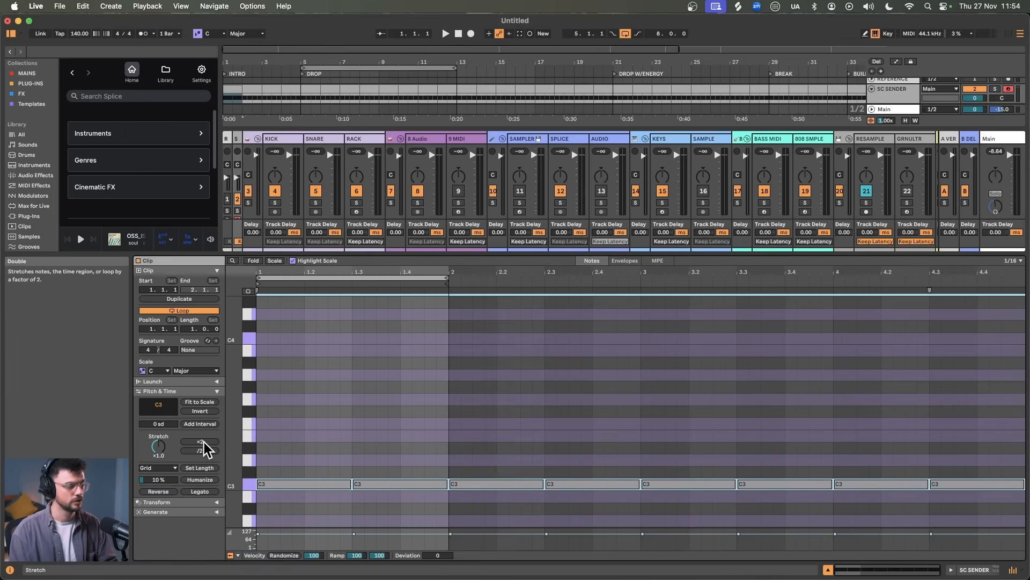
pyautogui.click(204, 449)
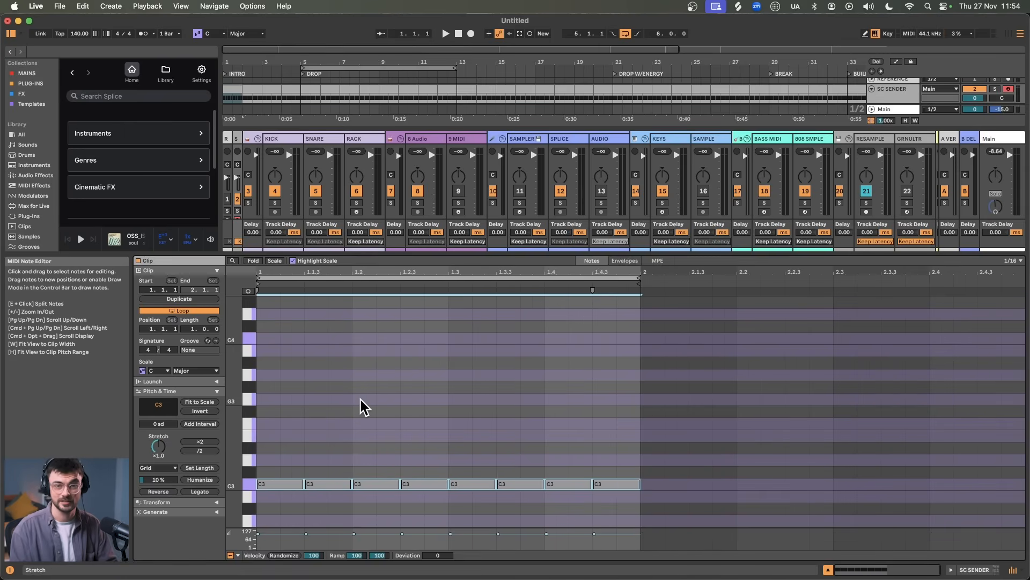
pyautogui.press('space')
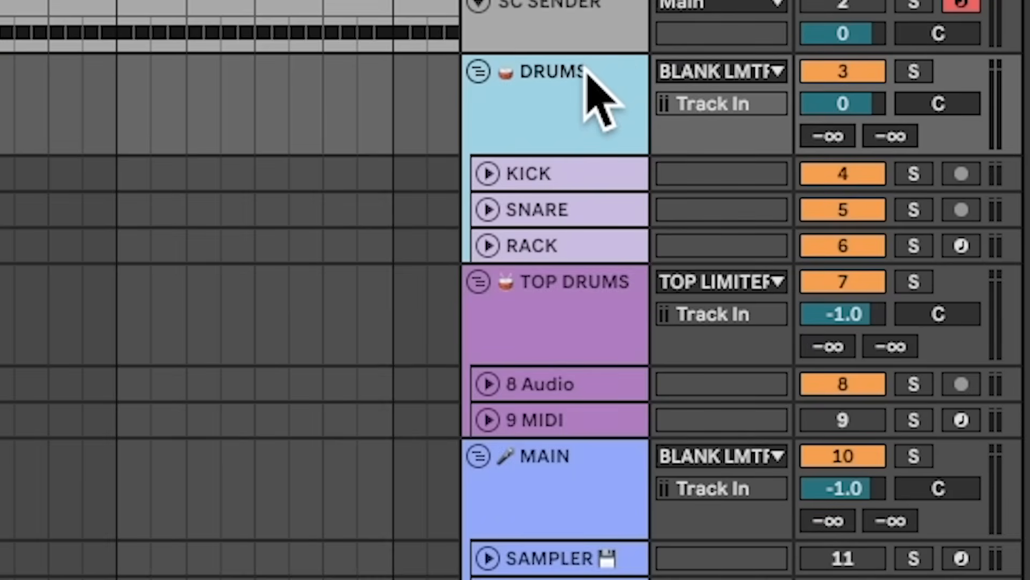
# Go through the KICK, SNARE and RACK tracks, and open the DRUMS group's name for editing with the emoji picker
pyautogui.click(539, 171)
pyautogui.click(561, 212)
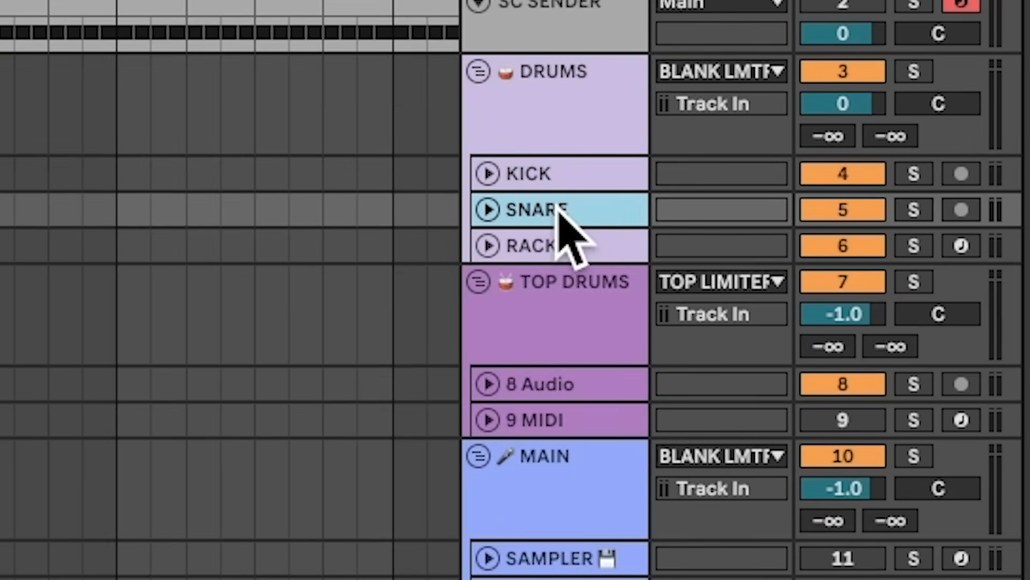
pyautogui.click(563, 236)
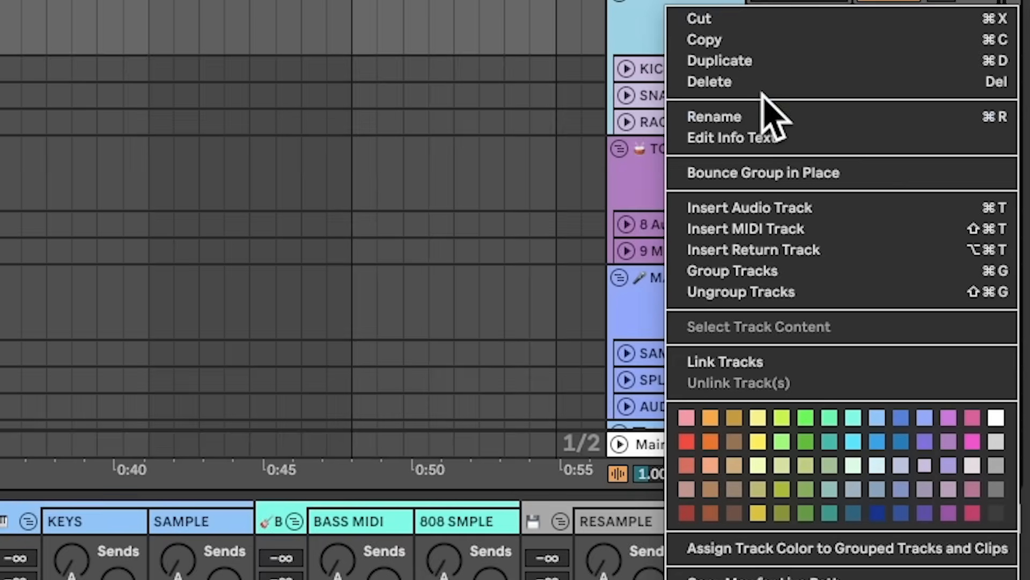
pyautogui.click(764, 116)
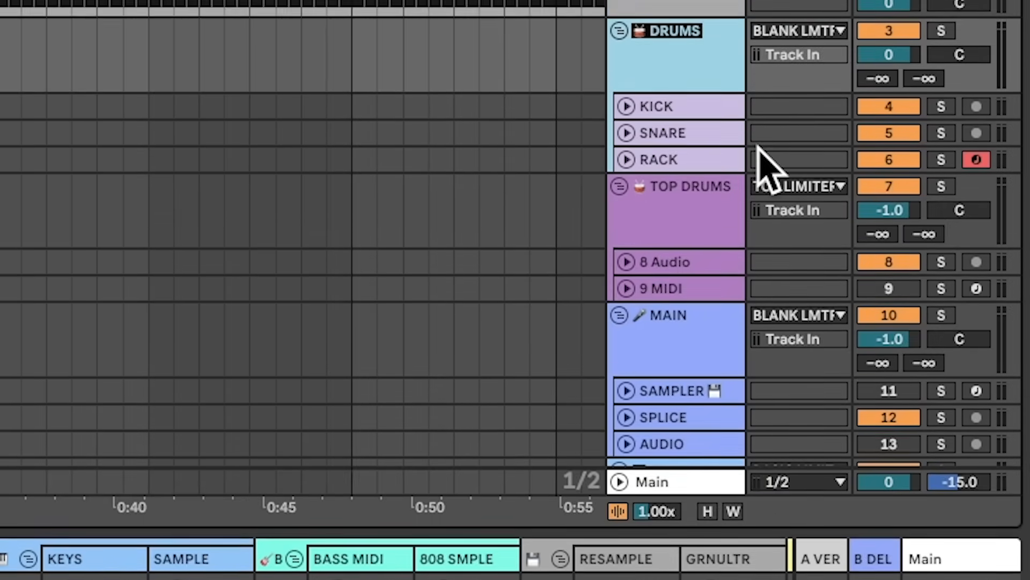
pyautogui.press('ctrl+super+space')
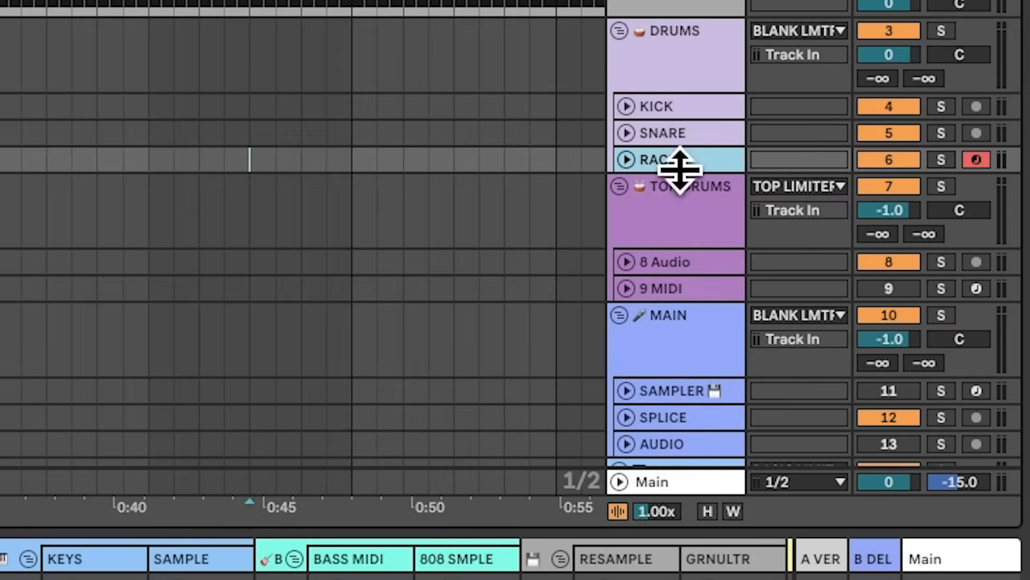
# Examine the tracks inside the MAIN and CHORDS groups, including SPLICE, AUDIO and SAMPLE, and continue down to the BASS group
pyautogui.scroll(-7, 693, 161)
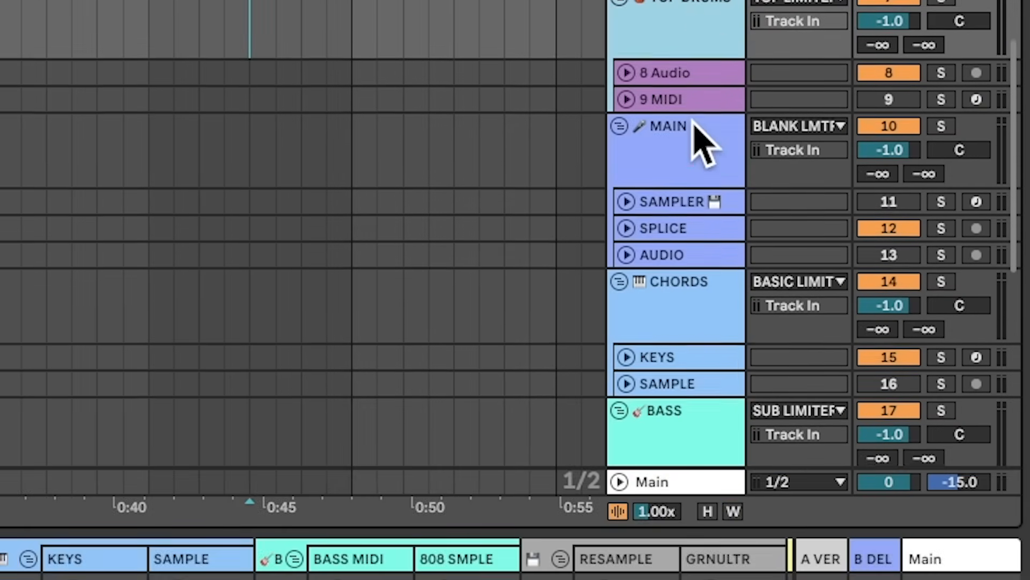
pyautogui.click(674, 132)
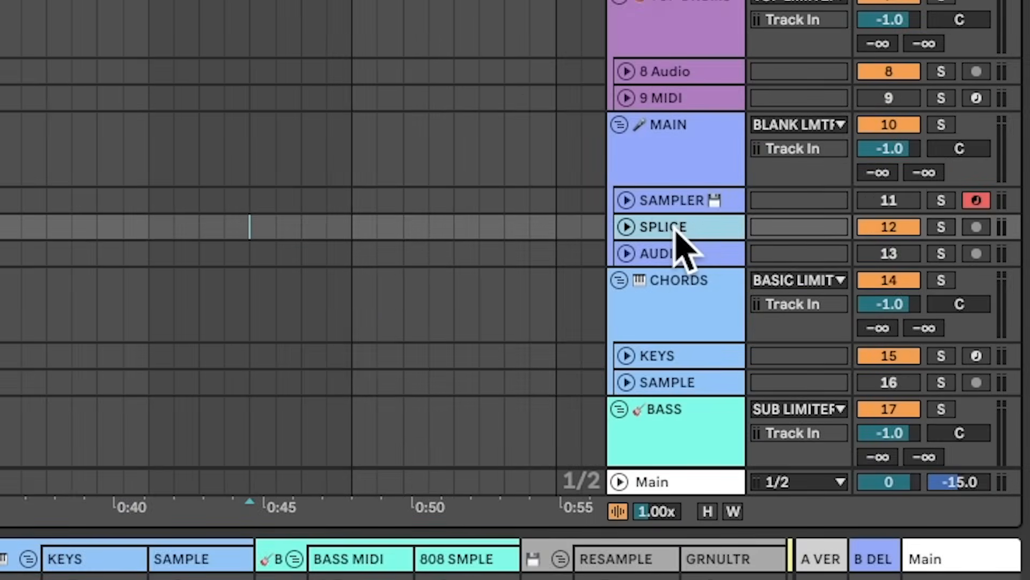
pyautogui.scroll(-2, 678, 241)
pyautogui.click(665, 221)
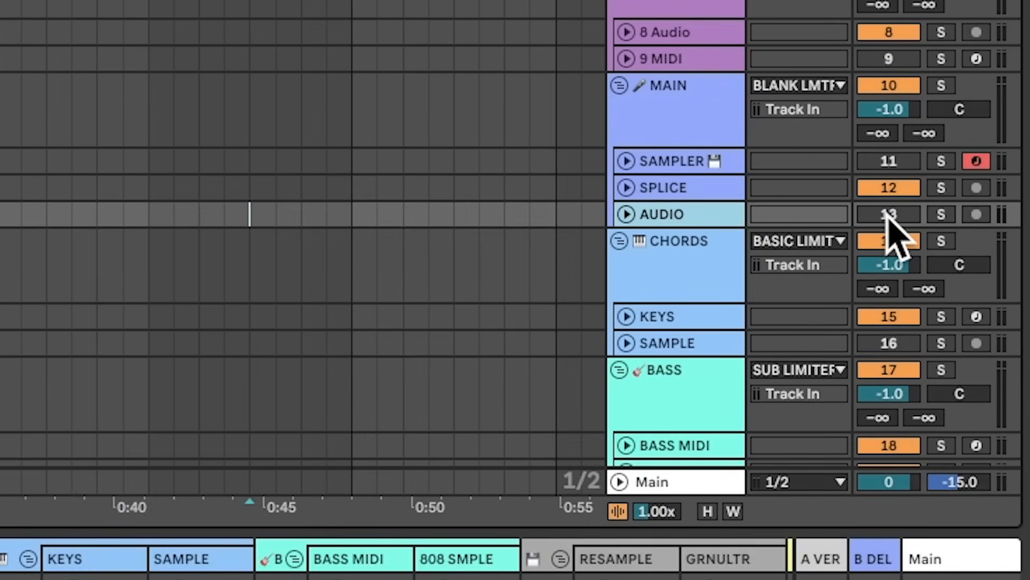
pyautogui.scroll(-6, 740, 229)
pyautogui.click(721, 178)
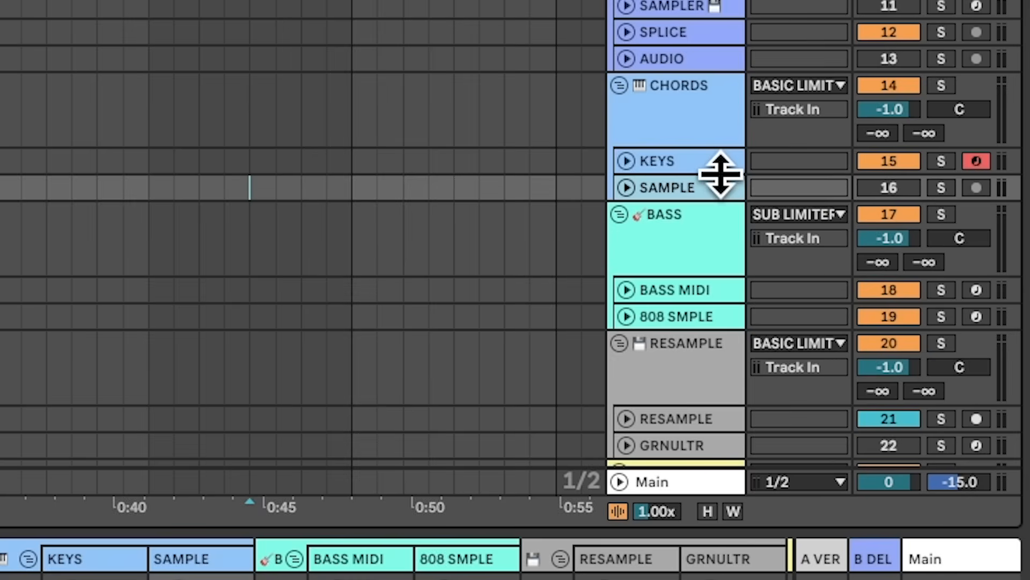
pyautogui.scroll(-2, 689, 200)
pyautogui.click(692, 195)
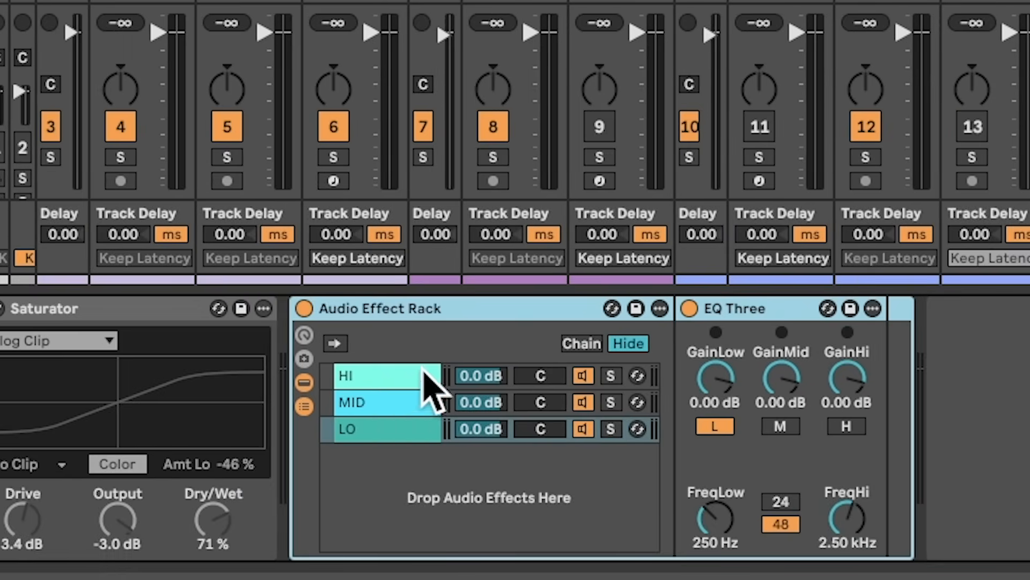
# Examine the HI, MID and LO chains of the three-band audio effect rack
pyautogui.click(373, 400)
pyautogui.click(359, 428)
pyautogui.click(396, 380)
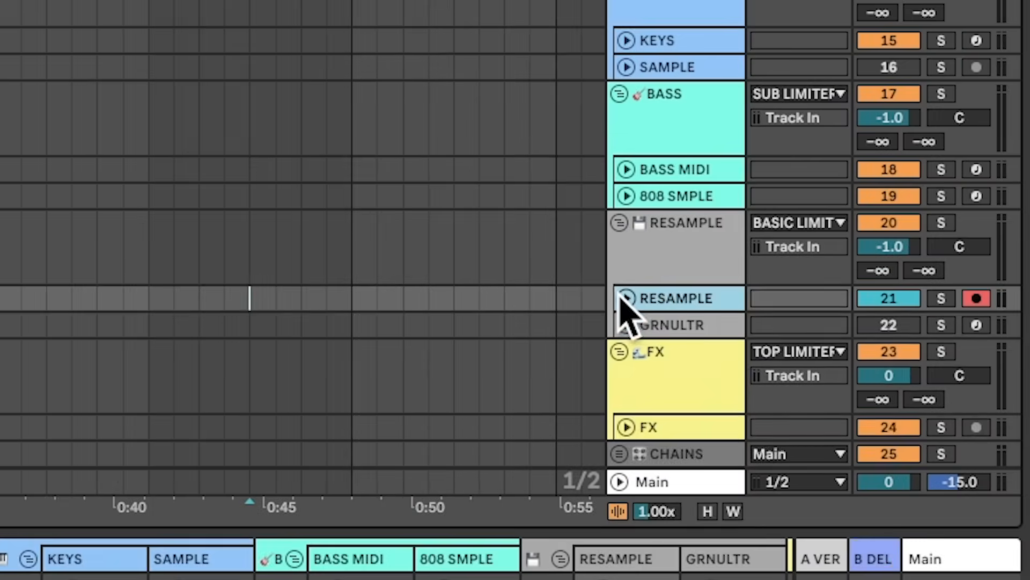
# Unfold the RESAMPLE and GRNULTR tracks to inspect their input and monitoring routing
pyautogui.click(625, 298)
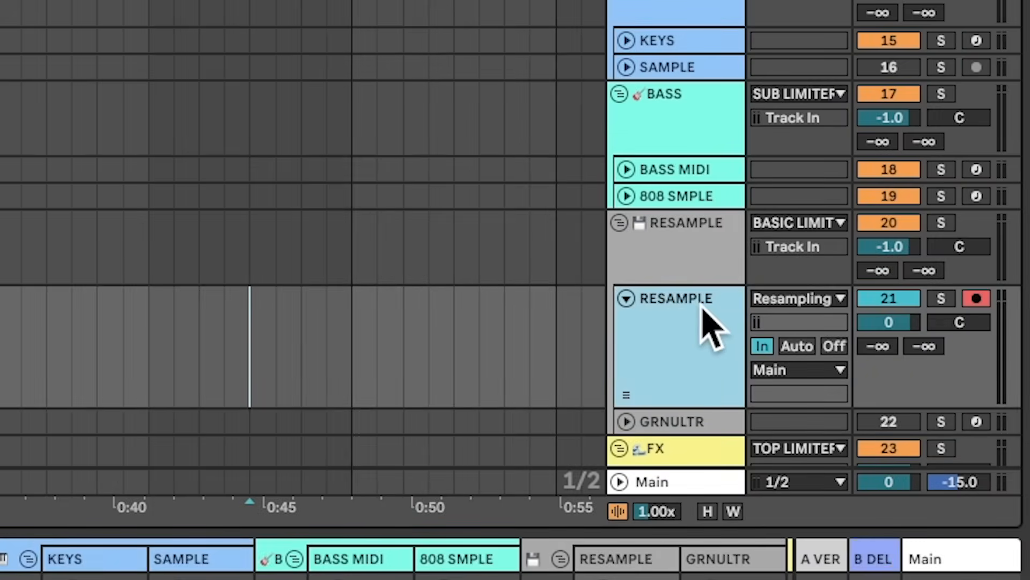
pyautogui.click(624, 420)
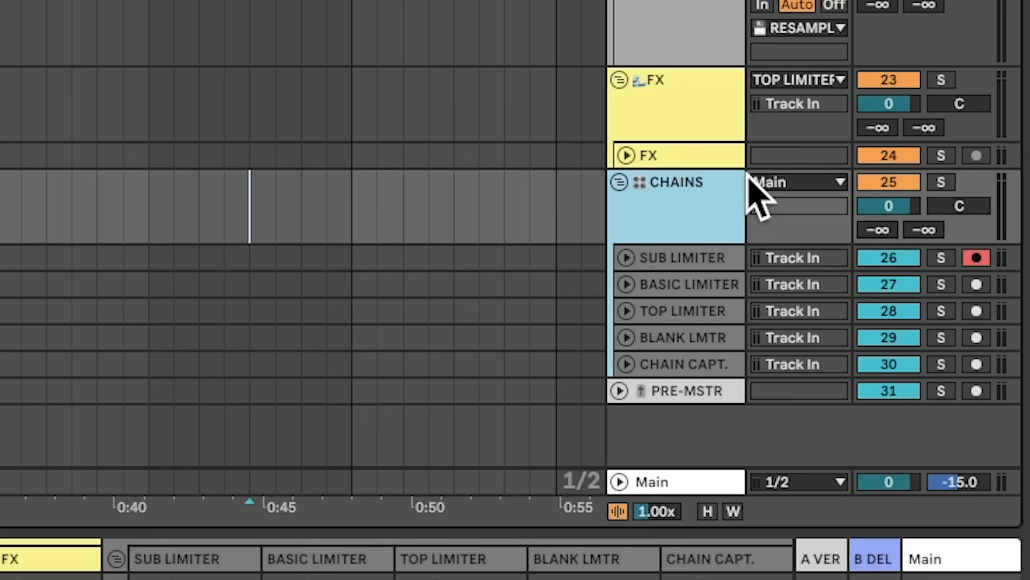
# Examine the SUB LIMITER, BASIC LIMITER, TOP LIMITER, BLANK LMTR and CHAIN CAPT. tracks in the CHAINS group
pyautogui.click(671, 259)
pyautogui.click(683, 285)
pyautogui.click(685, 312)
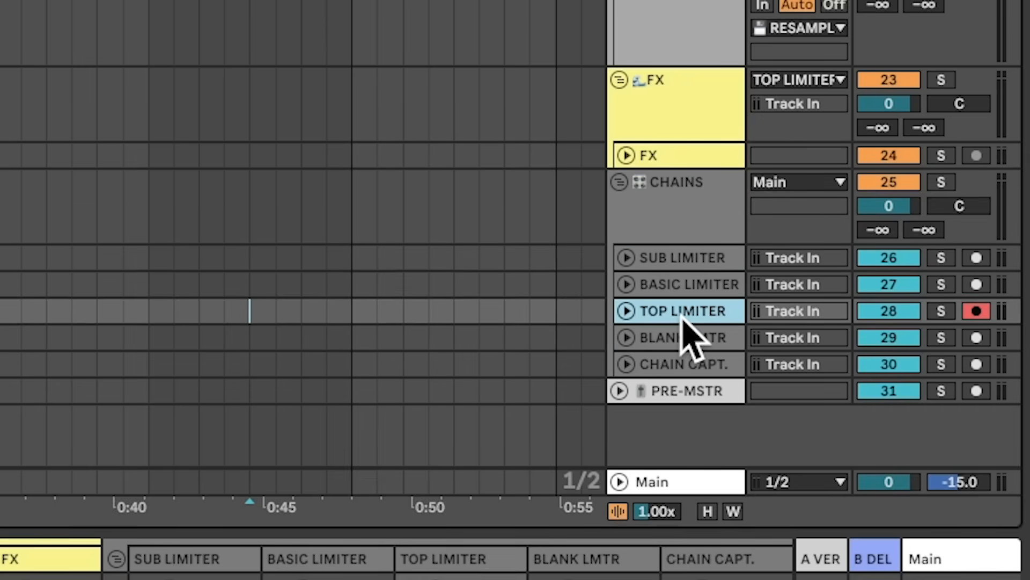
pyautogui.click(670, 337)
pyautogui.click(670, 359)
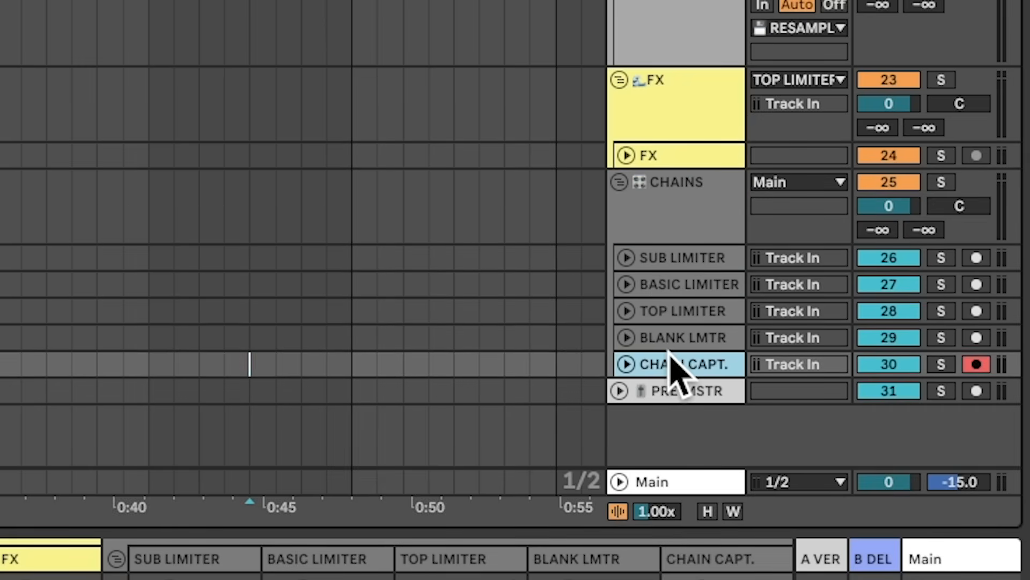
pyautogui.click(678, 259)
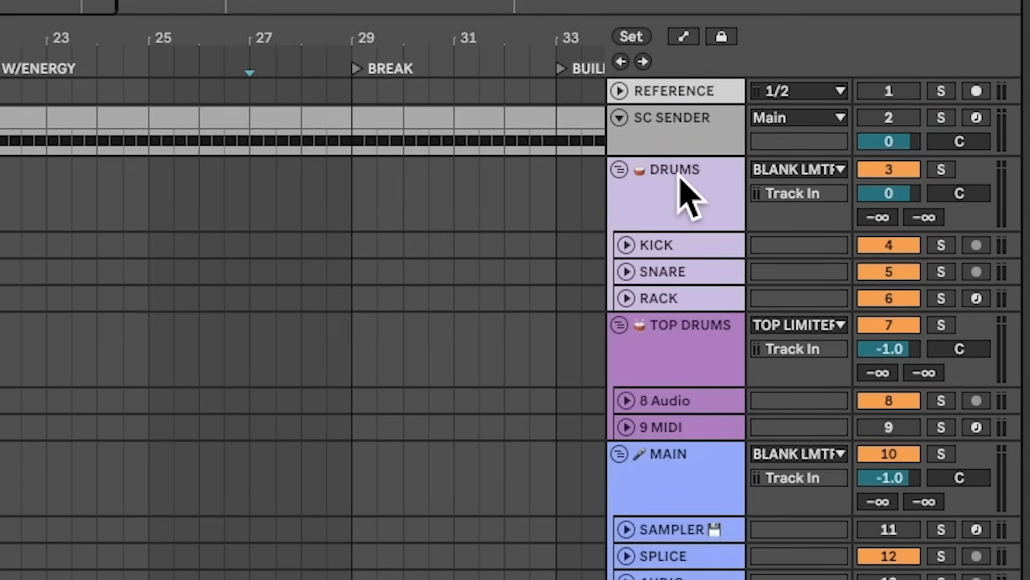
# Examine the output routing of the DRUMS group, and move on to the TOP DRUMS and MAIN groups
pyautogui.click(702, 179)
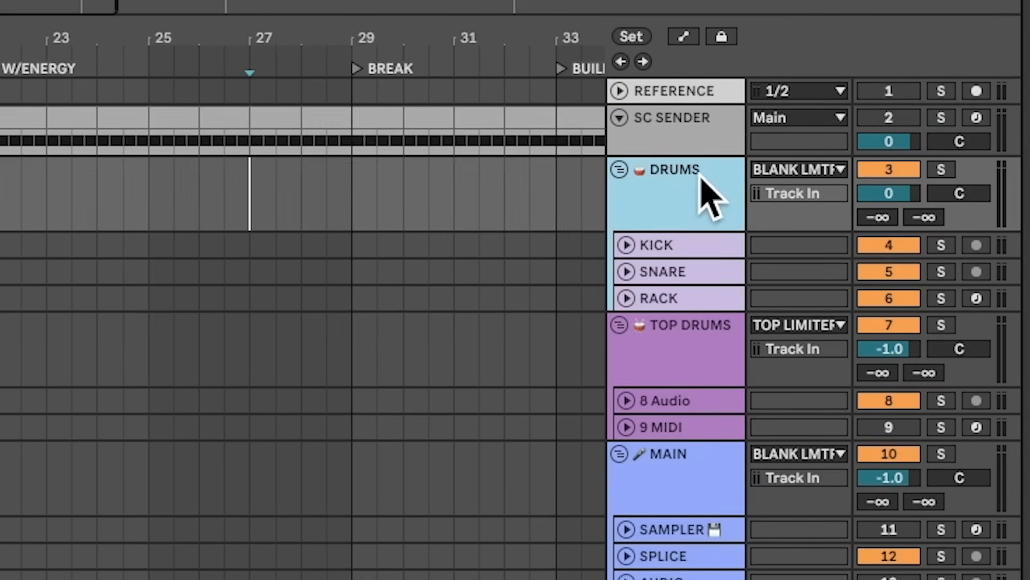
pyautogui.click(790, 167)
pyautogui.click(789, 169)
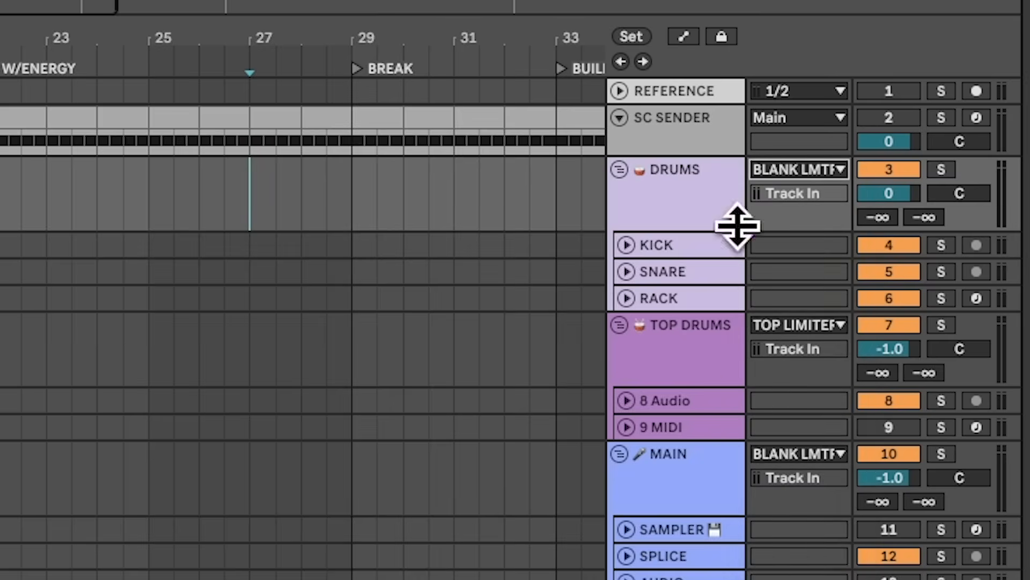
pyautogui.click(701, 355)
pyautogui.click(703, 177)
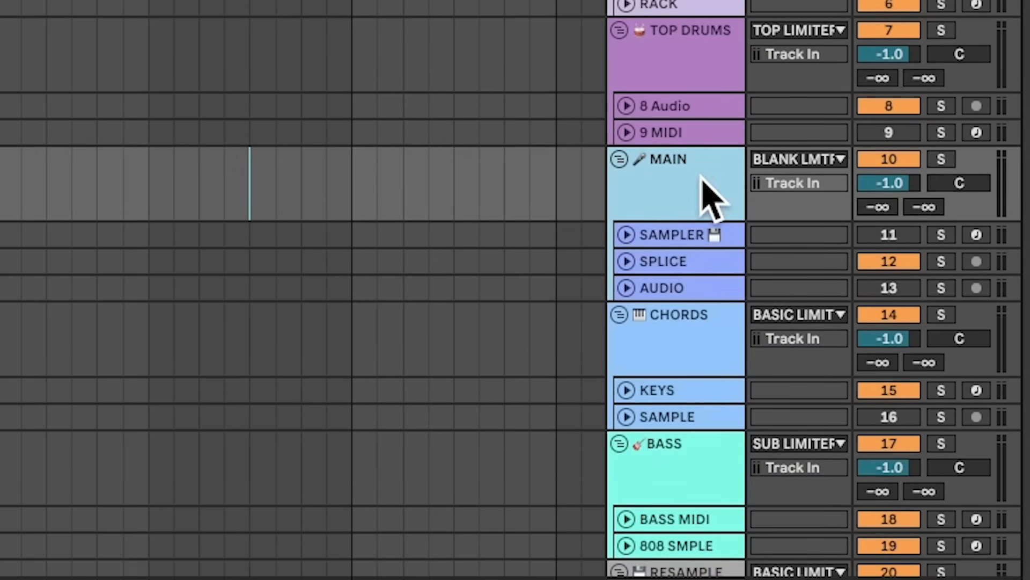
# Examine the output routing of the CHORDS, BASS, RESAMPLE and FX groups, and the output destinations available for the DRUMS group
pyautogui.scroll(-5, 667, 180)
pyautogui.click(686, 125)
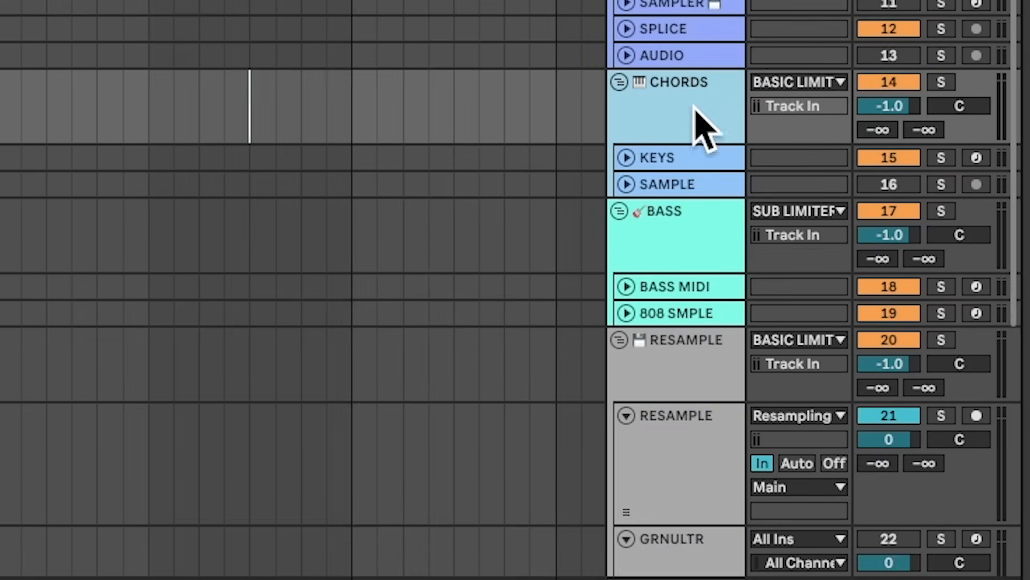
pyautogui.click(656, 260)
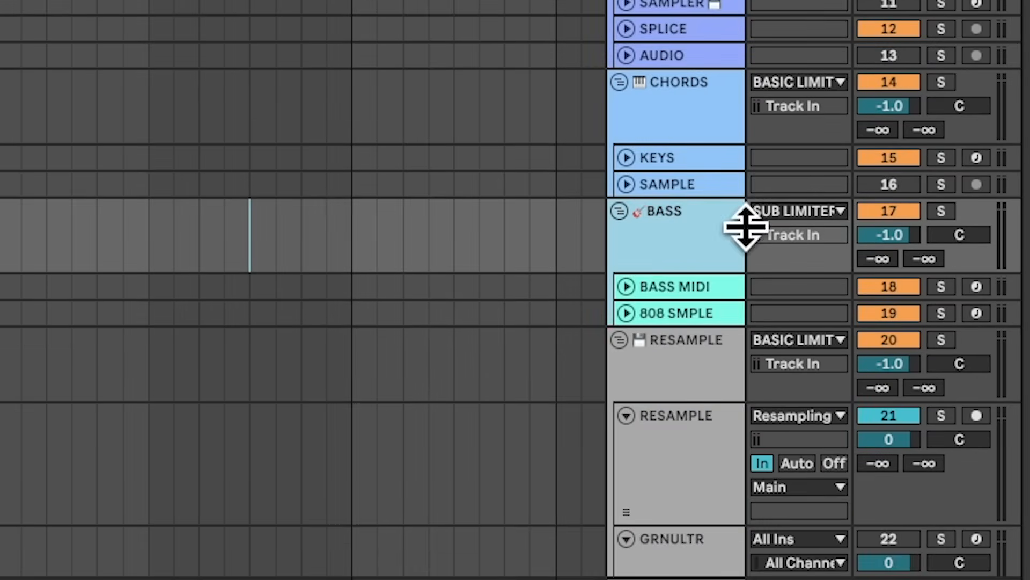
pyautogui.scroll(-5, 803, 212)
pyautogui.click(711, 155)
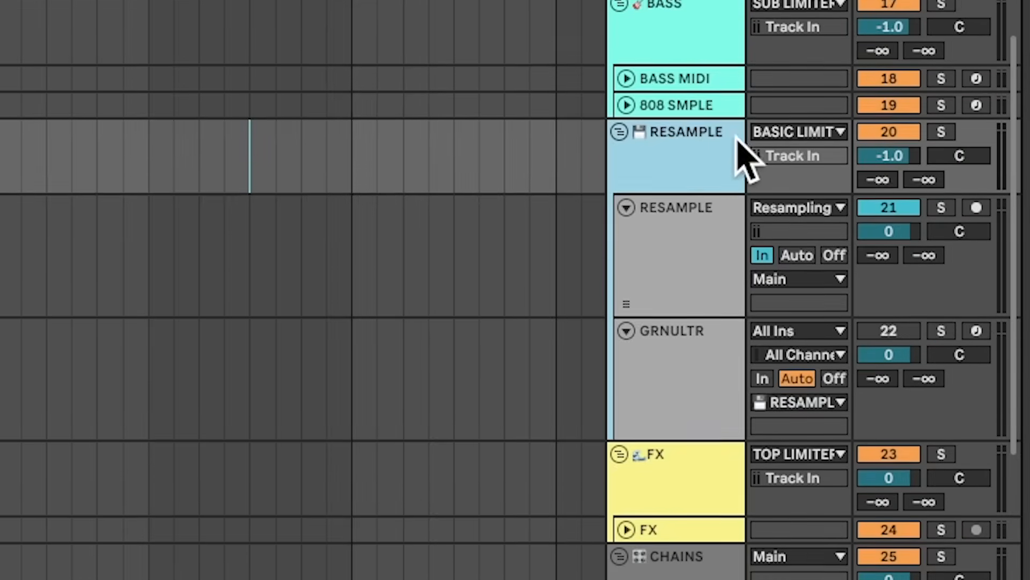
pyautogui.scroll(-2, 778, 161)
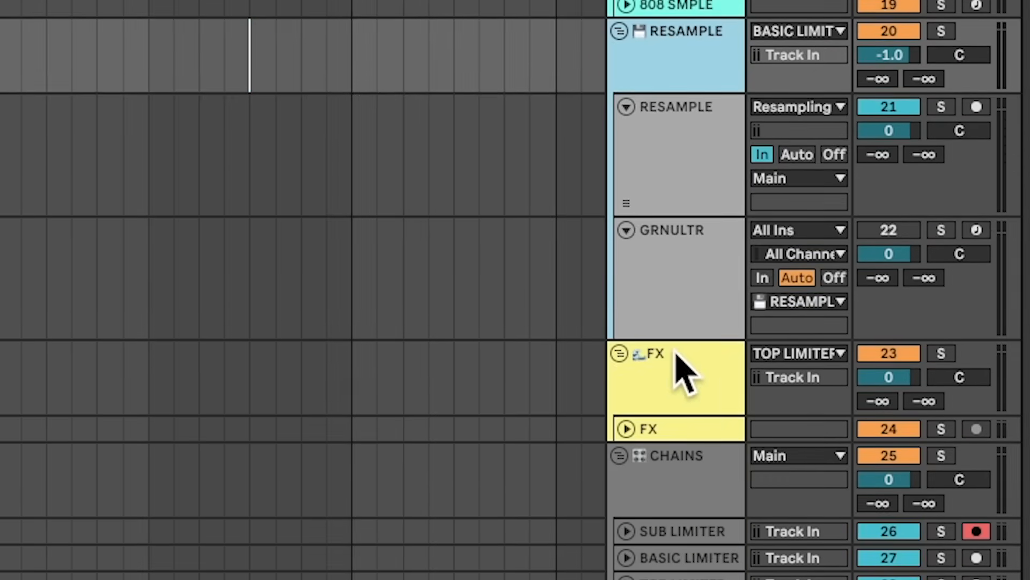
pyautogui.click(701, 383)
pyautogui.scroll(-3, 781, 248)
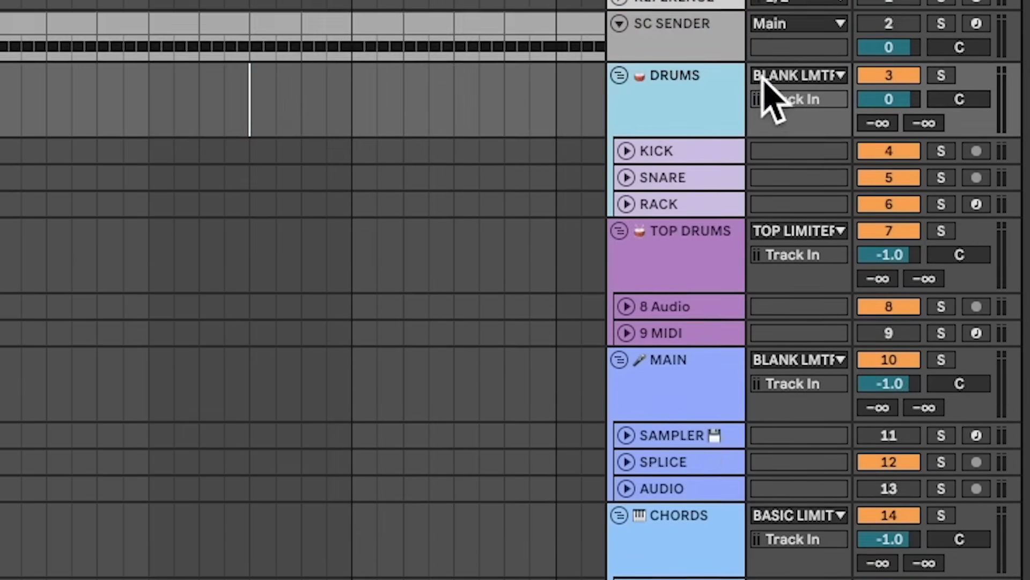
pyautogui.click(776, 28)
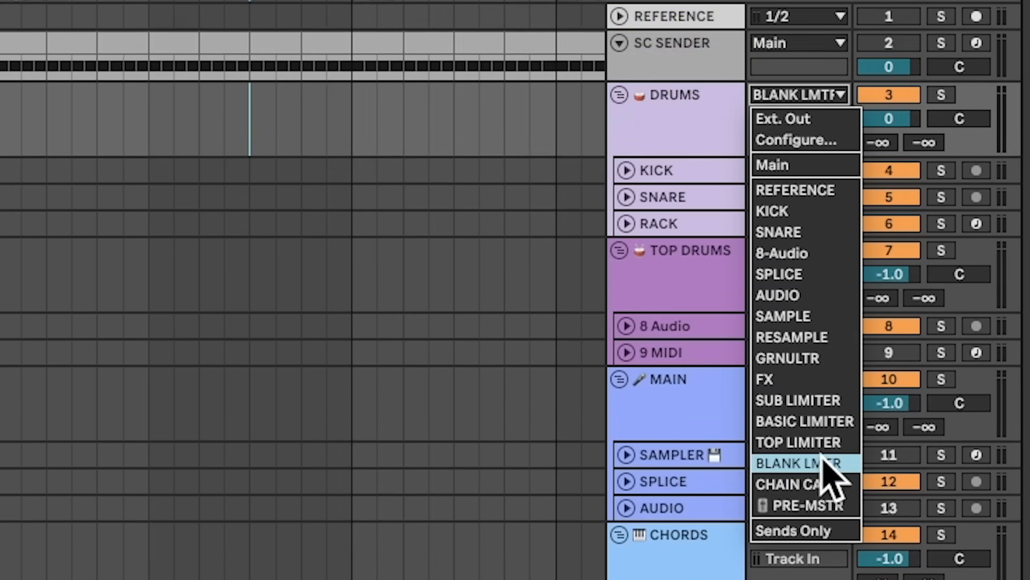
pyautogui.click(682, 138)
# Unfold the BASIC LIMITER track in the CHAINS group to inspect its input, monitoring and output routing
pyautogui.scroll(-15, 683, 102)
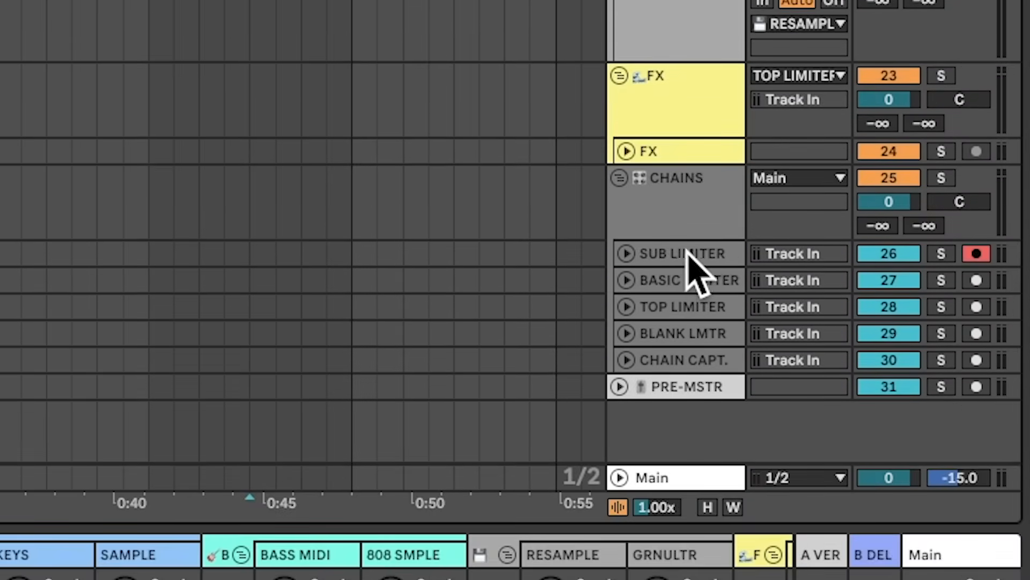
pyautogui.click(681, 378)
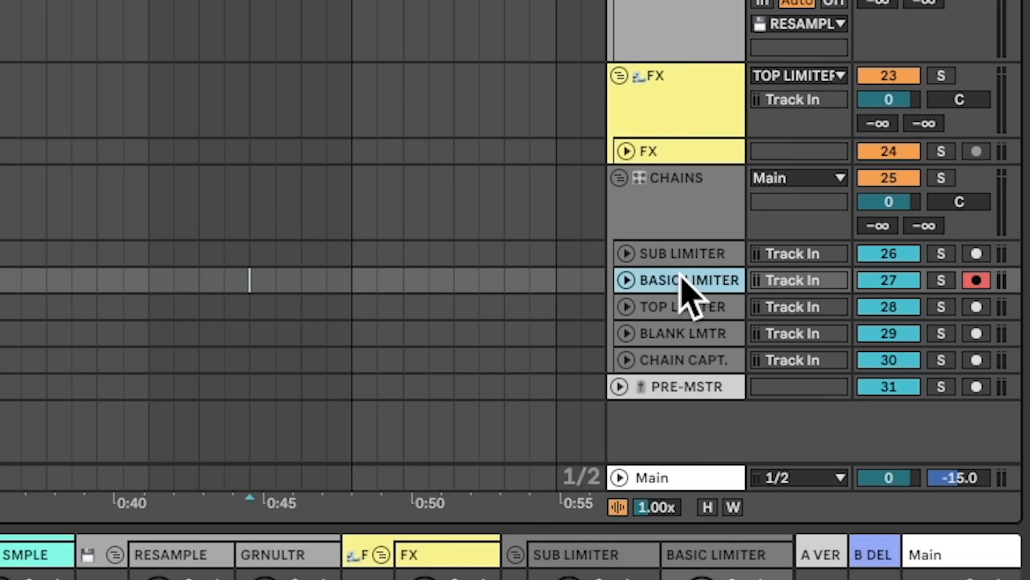
pyautogui.click(626, 280)
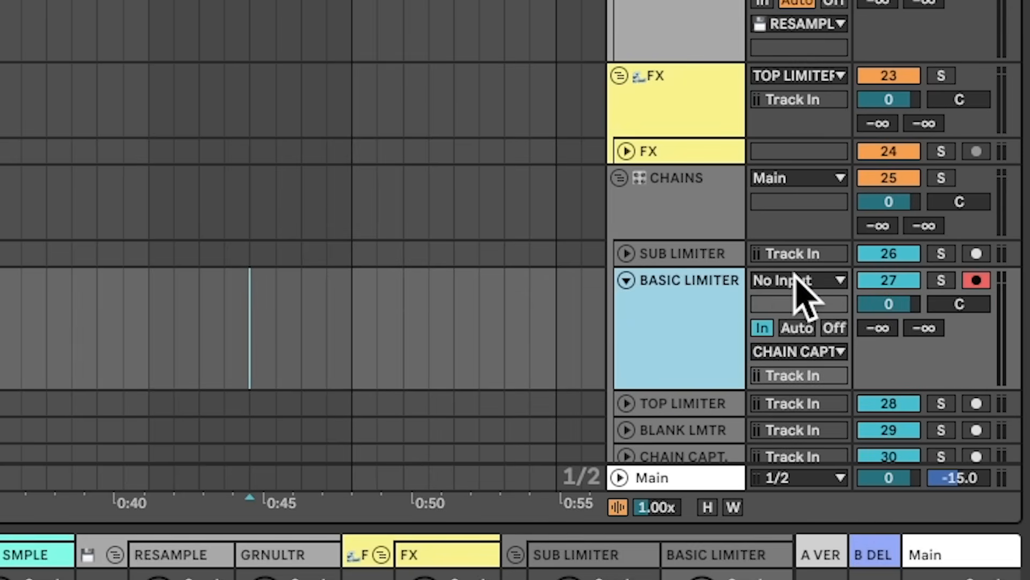
pyautogui.scroll(-5, 810, 365)
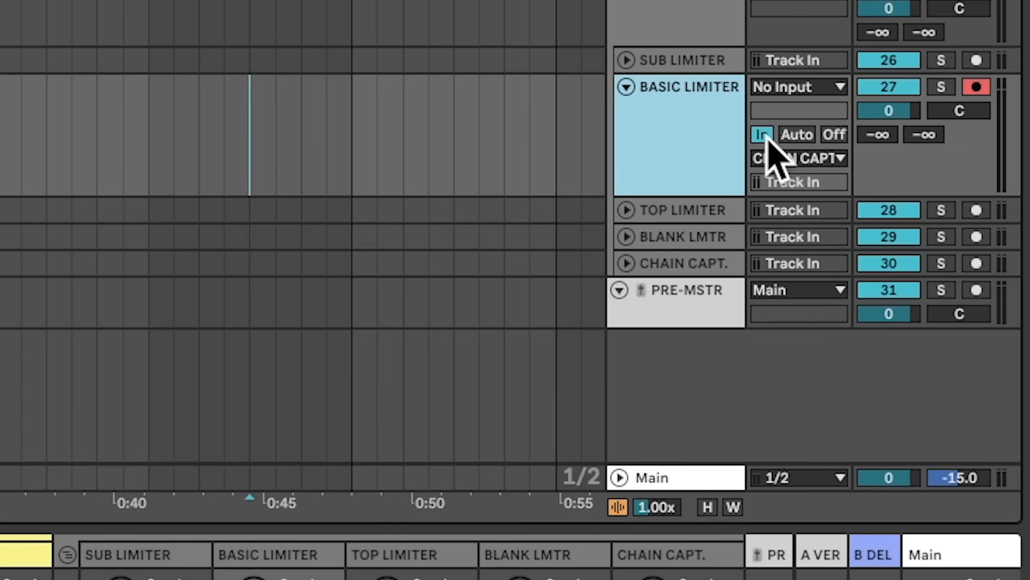
# Solo the BASIC LIMITER track to check which groups are routed through it, and remove the solo again
pyautogui.click(936, 86)
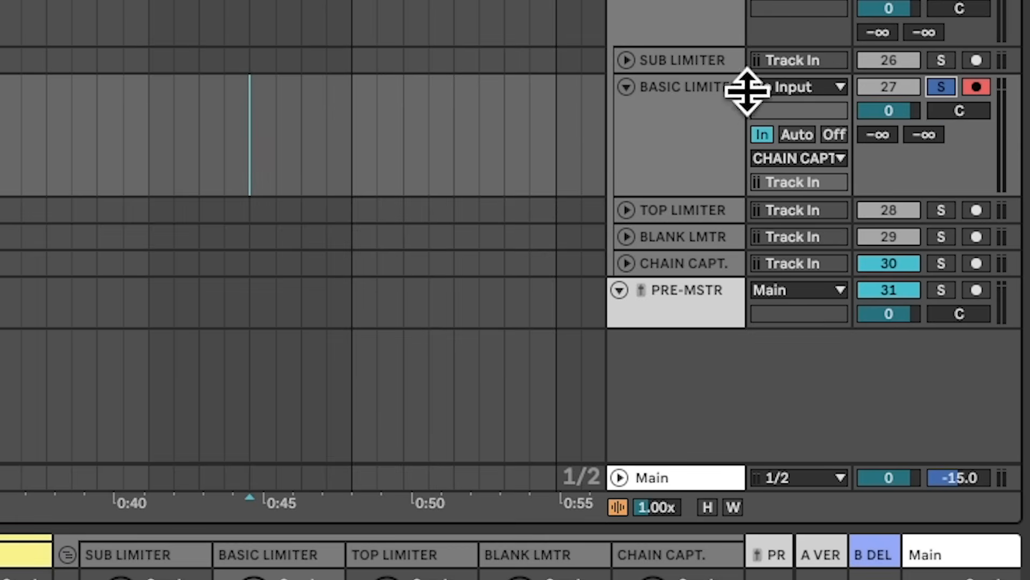
pyautogui.scroll(10, 736, 107)
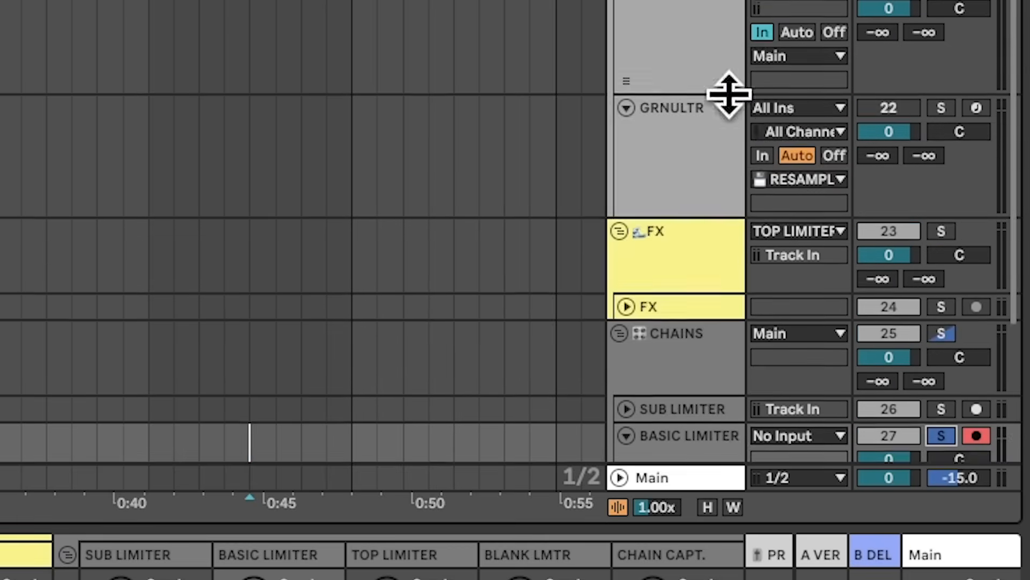
pyautogui.scroll(-3, 692, 279)
pyautogui.scroll(1, 707, 285)
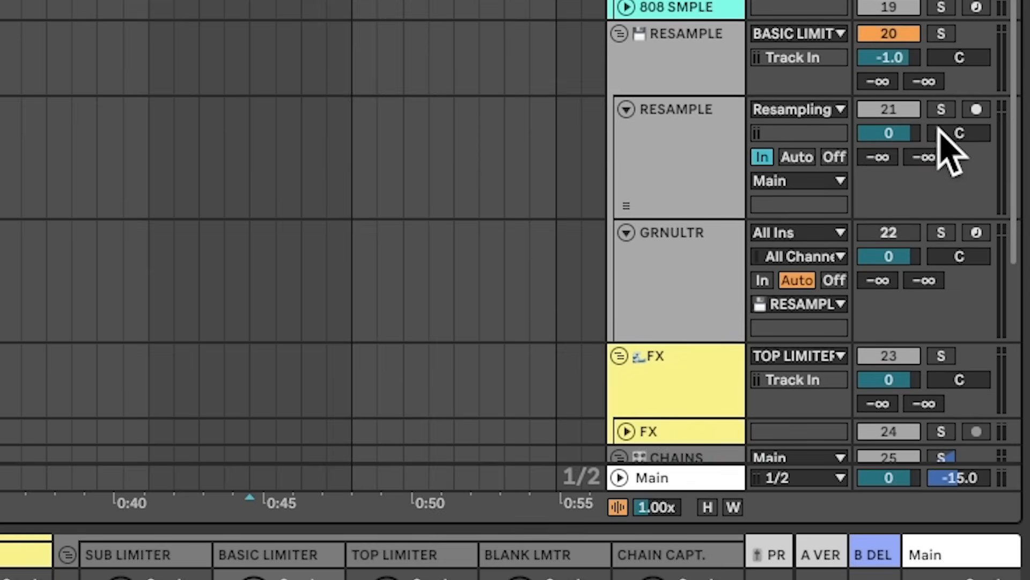
pyautogui.click(934, 113)
# Unfold the CHAIN CAPT. track in the CHAINS group to inspect its routing
pyautogui.scroll(-8, 616, 241)
pyautogui.click(683, 134)
pyautogui.click(695, 218)
pyautogui.click(692, 335)
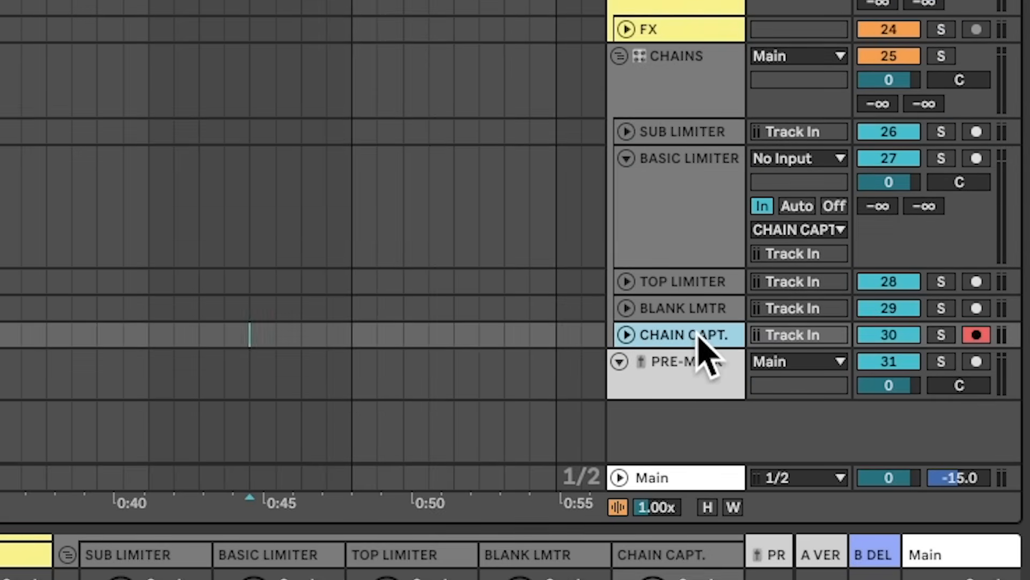
pyautogui.click(626, 336)
# Select the PRE-MSTR track and unfold the MONO CHECK and MS CHECK devices in its MASTER'26 rack
pyautogui.scroll(-3, 693, 370)
pyautogui.click(697, 376)
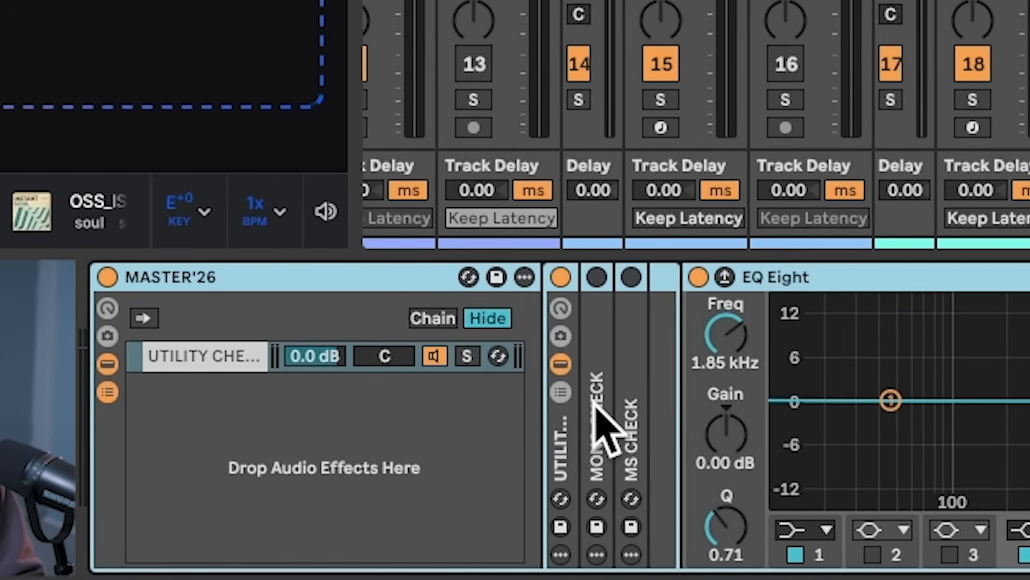
pyautogui.doubleClick(679, 438)
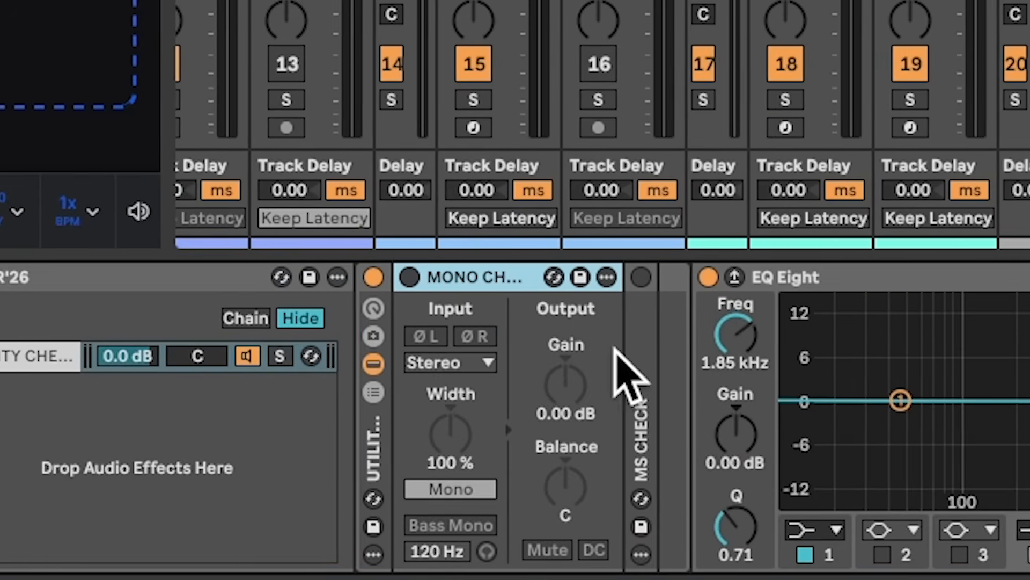
pyautogui.doubleClick(700, 365)
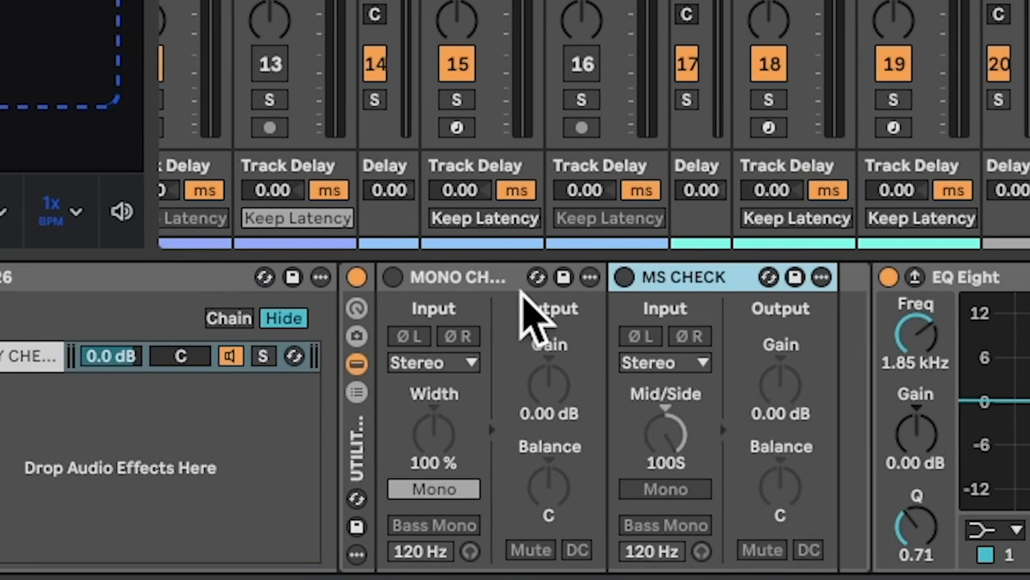
# Switch MONO CHECK and MS CHECK on and off one after the other, and fold both devices
pyautogui.click(393, 277)
pyautogui.click(393, 277)
pyautogui.click(624, 277)
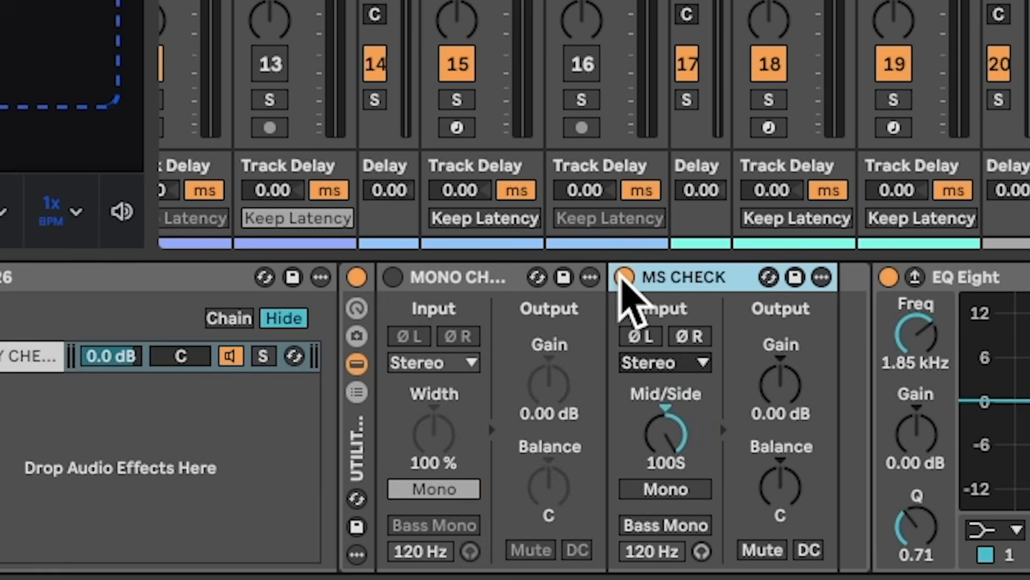
pyautogui.click(625, 277)
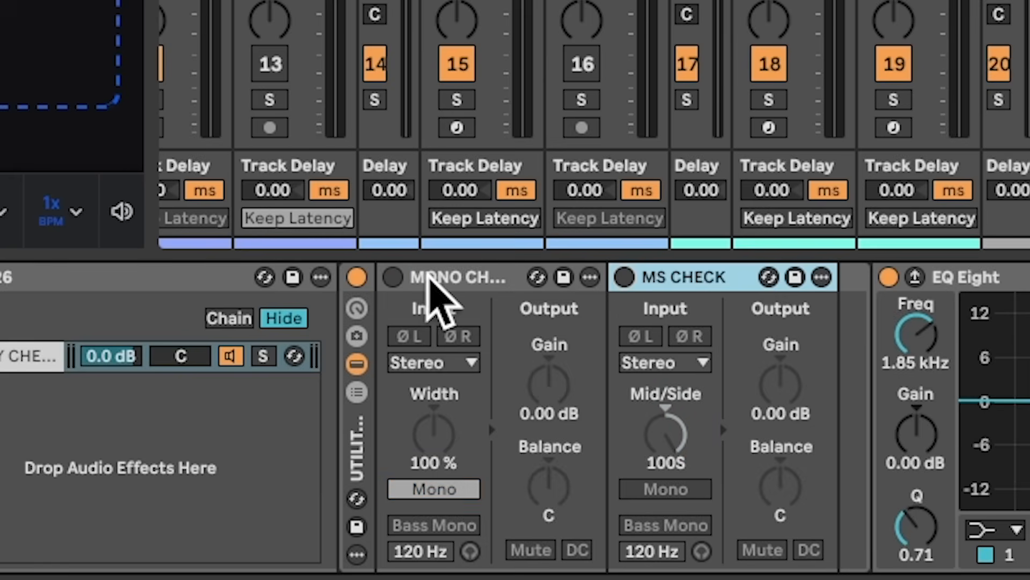
pyautogui.doubleClick(428, 271)
pyautogui.doubleClick(438, 276)
# Examine bands 1 and 4 of the first EQ Eight, and briefly switch bands 2 and 3 on and off
pyautogui.click(553, 280)
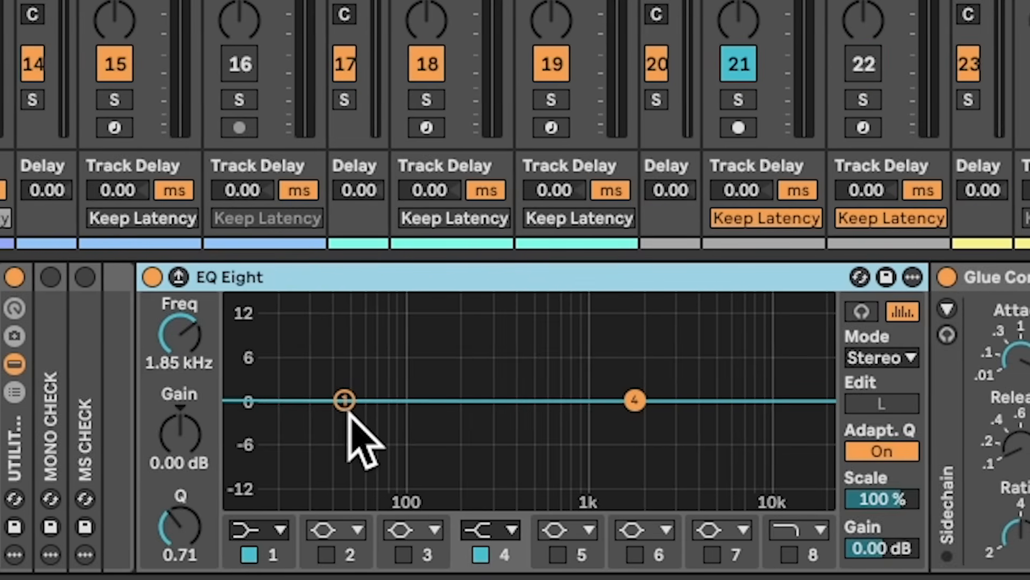
pyautogui.click(344, 399)
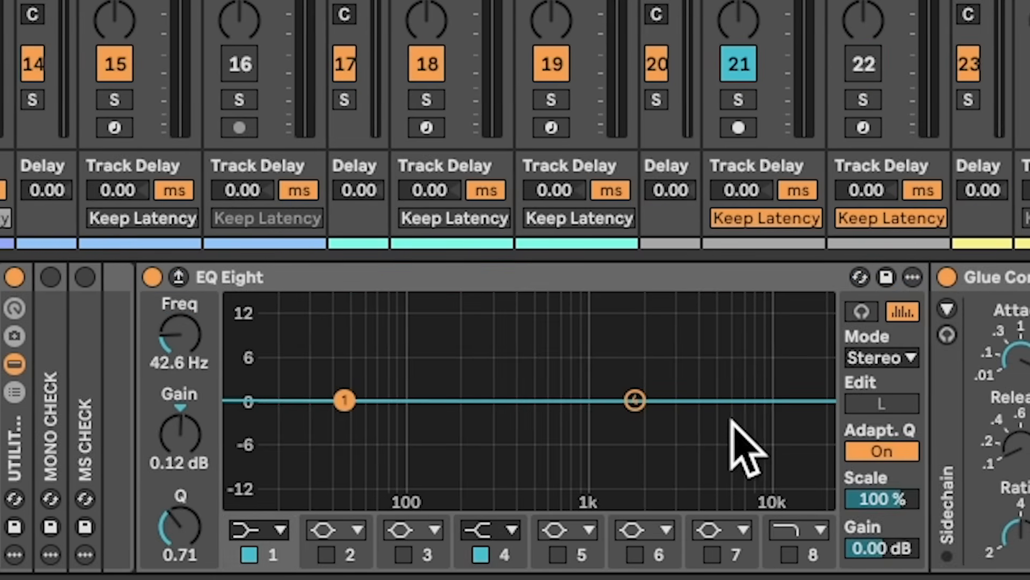
pyautogui.click(635, 400)
pyautogui.click(326, 553)
pyautogui.click(326, 554)
pyautogui.click(403, 553)
pyautogui.click(403, 553)
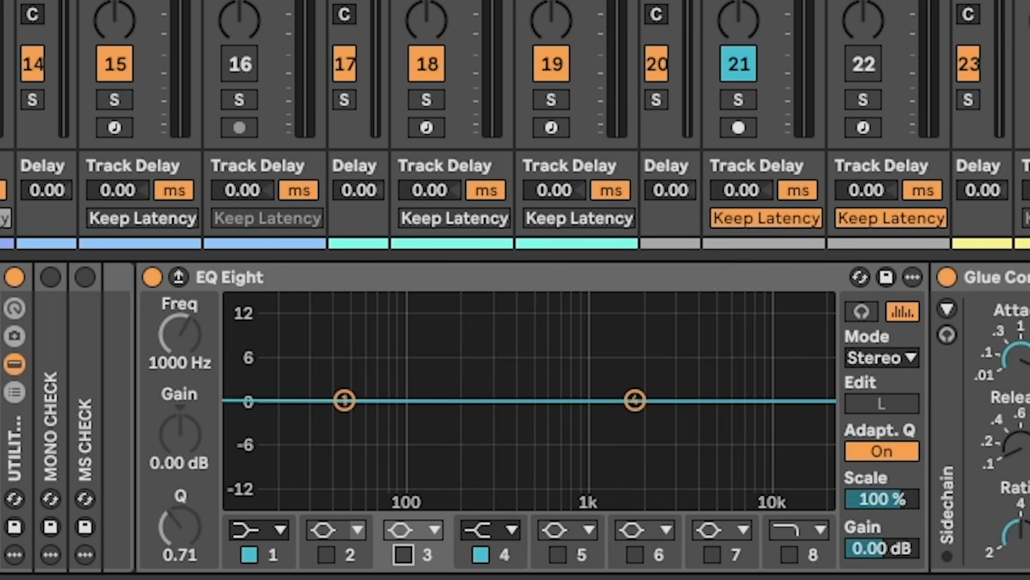
# Examine the Glue Compressor and Saturator settings, switching the Saturator briefly on and off
pyautogui.hscroll(10, 993, 392)
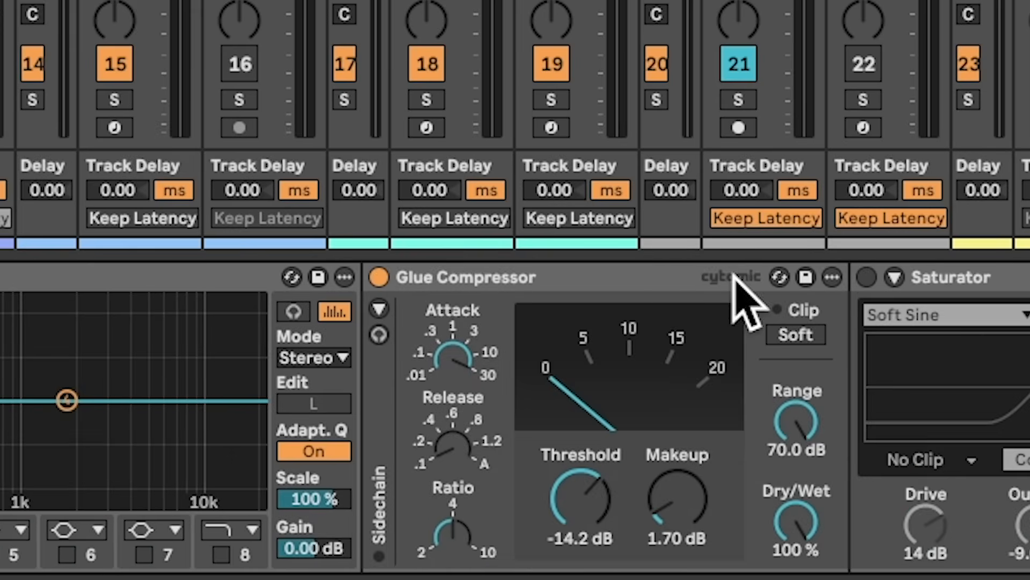
pyautogui.click(637, 274)
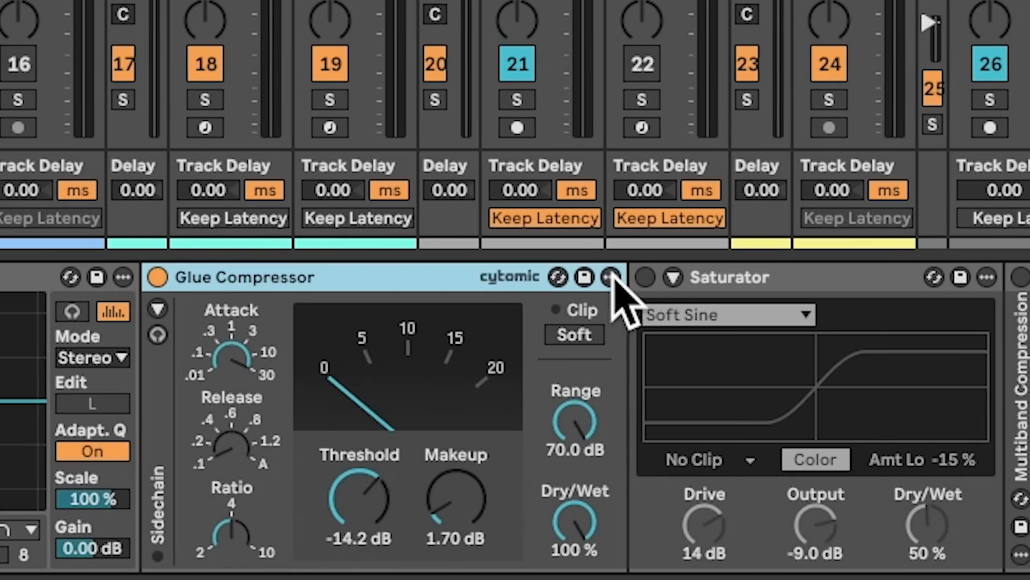
pyautogui.click(964, 277)
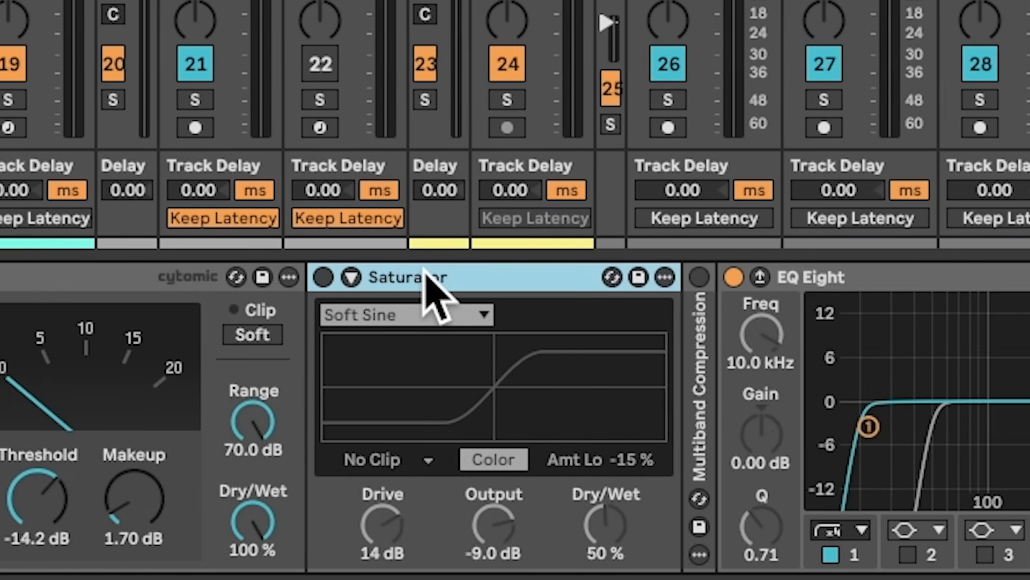
pyautogui.click(866, 277)
pyautogui.click(263, 277)
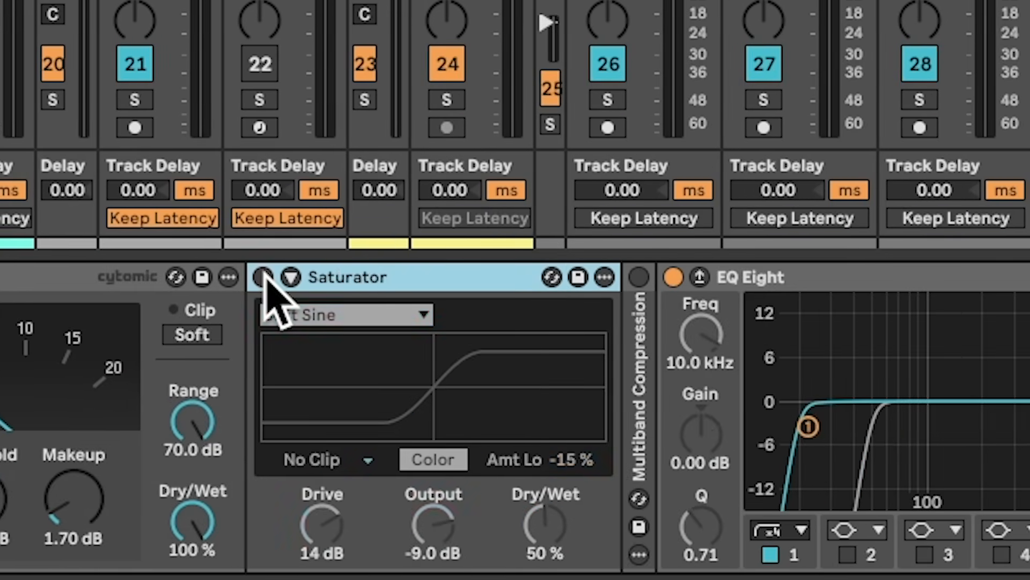
pyautogui.click(263, 276)
pyautogui.click(263, 274)
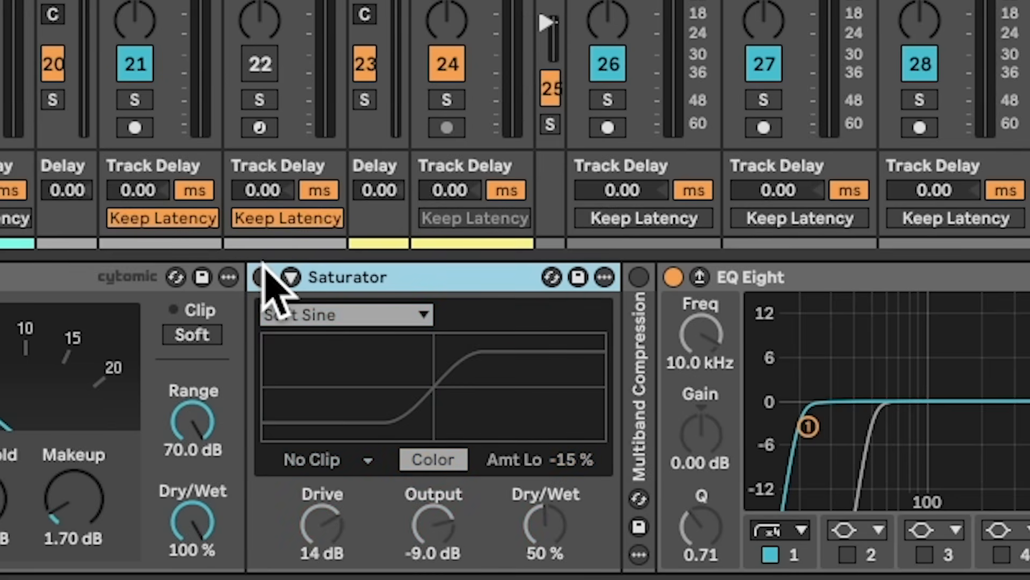
# Unfold the Multiband Compression device to examine its three bands, and briefly switch it on and off
pyautogui.hscroll(5, 268, 285)
pyautogui.doubleClick(138, 277)
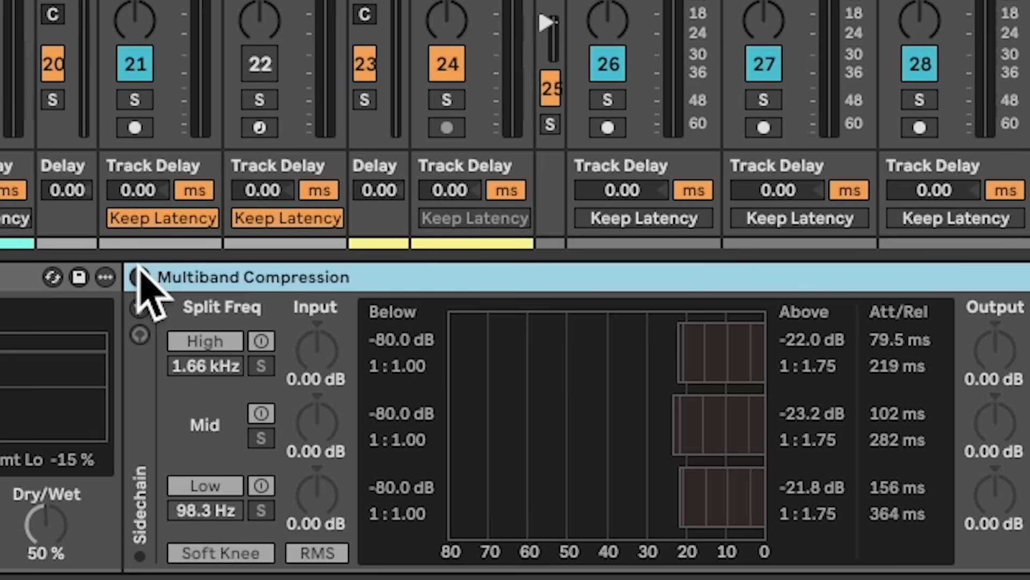
pyautogui.click(138, 273)
pyautogui.click(138, 275)
pyautogui.hscroll(5, 226, 283)
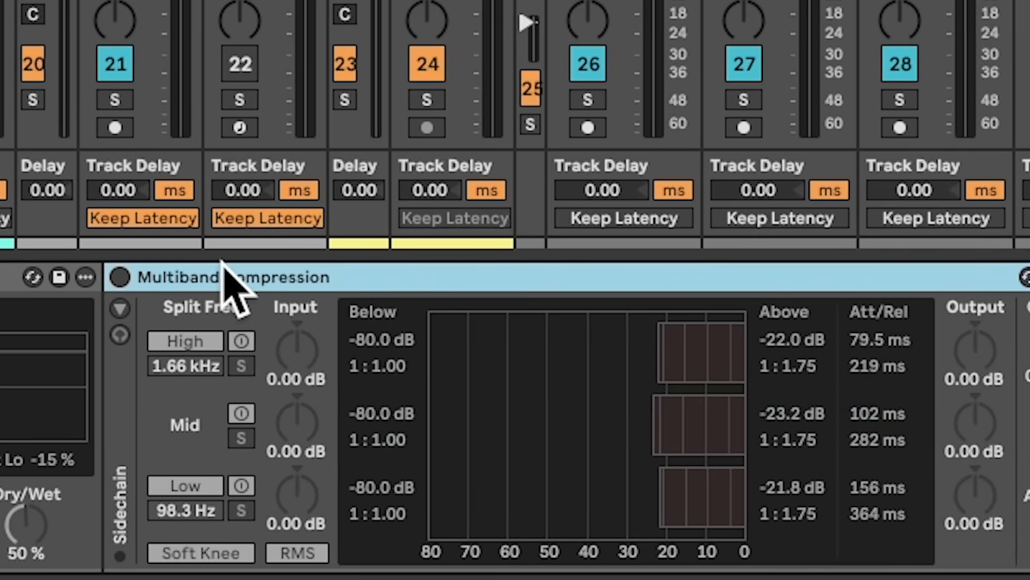
# Examine the low-cut filter and the mode options of the second EQ Eight, keeping it in M/S mode
pyautogui.hscroll(5, 190, 259)
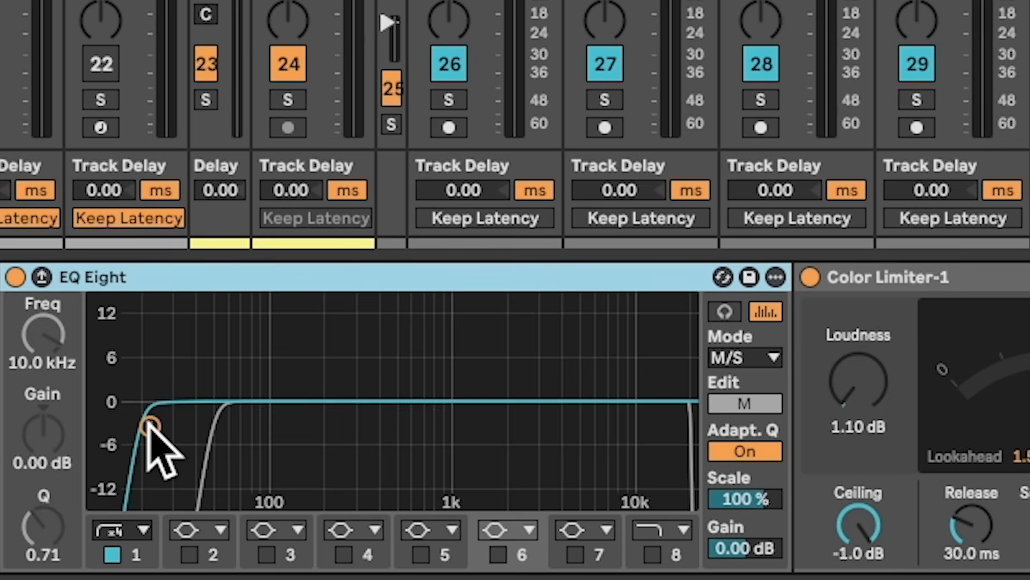
pyautogui.click(743, 356)
pyautogui.click(743, 357)
pyautogui.click(740, 357)
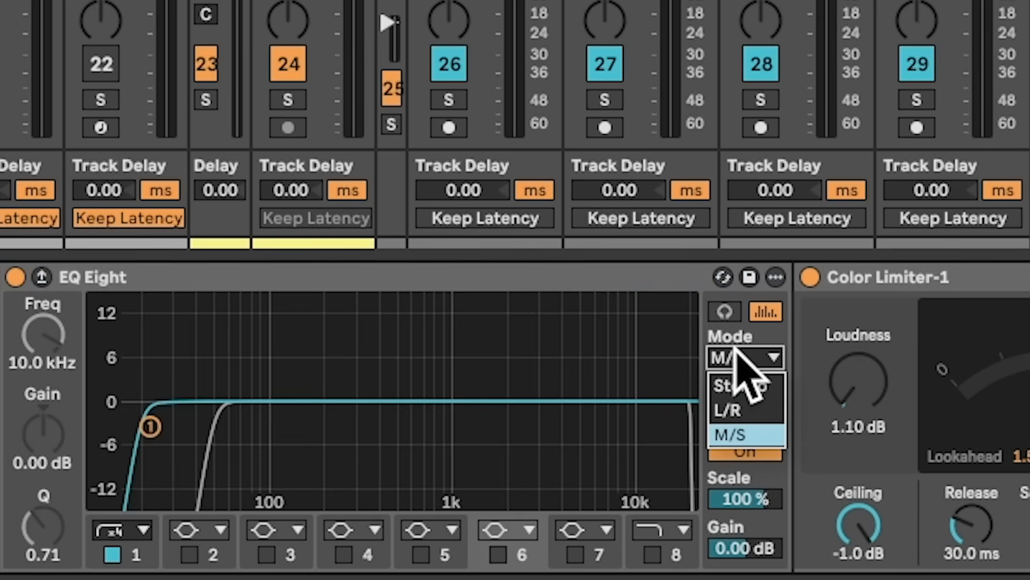
pyautogui.click(321, 490)
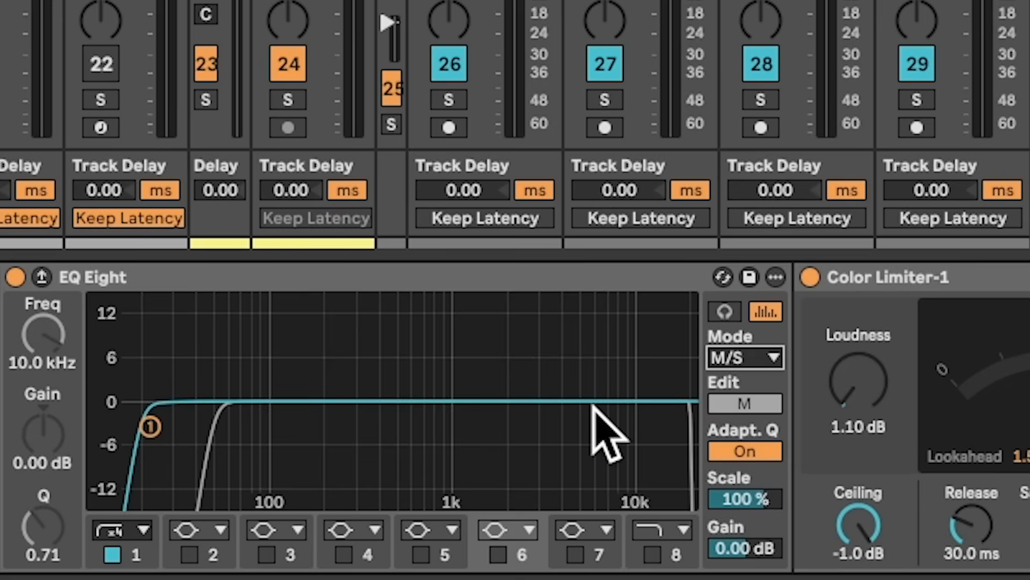
# Examine the settings of the Color Limiter-1 and Limiter devices that follow the second EQ Eight
pyautogui.hscroll(5, 606, 435)
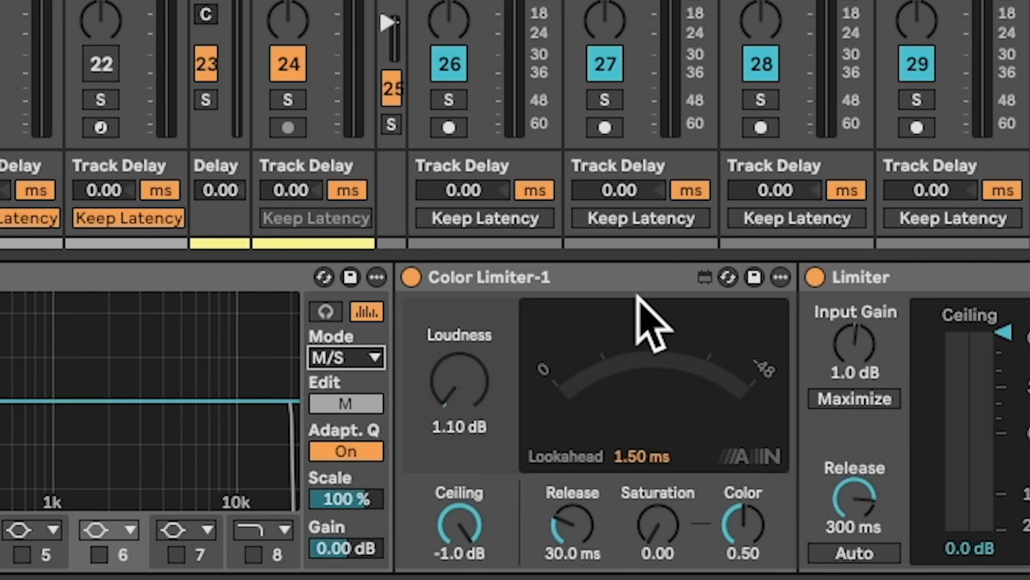
pyautogui.click(612, 277)
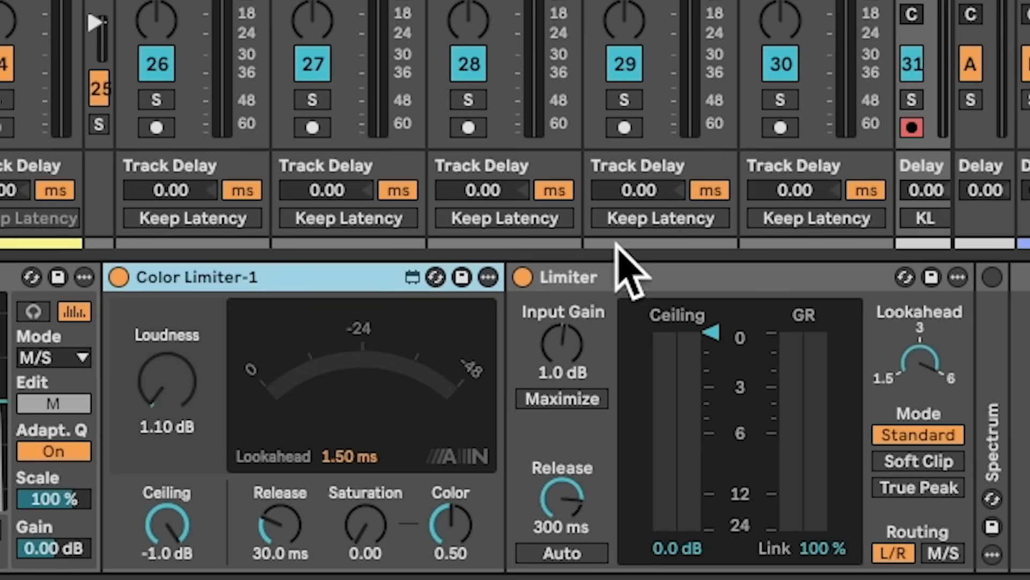
pyautogui.click(577, 271)
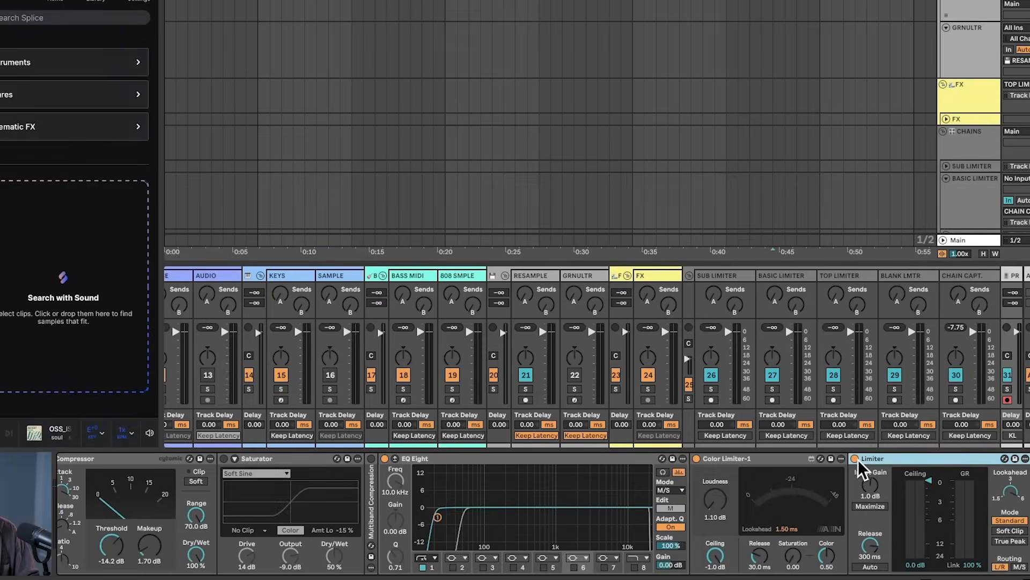
# Compare the Color Limiter-1 and Limiter devices at the end of the pre-master chain
pyautogui.click(774, 461)
pyautogui.click(879, 453)
pyautogui.click(775, 455)
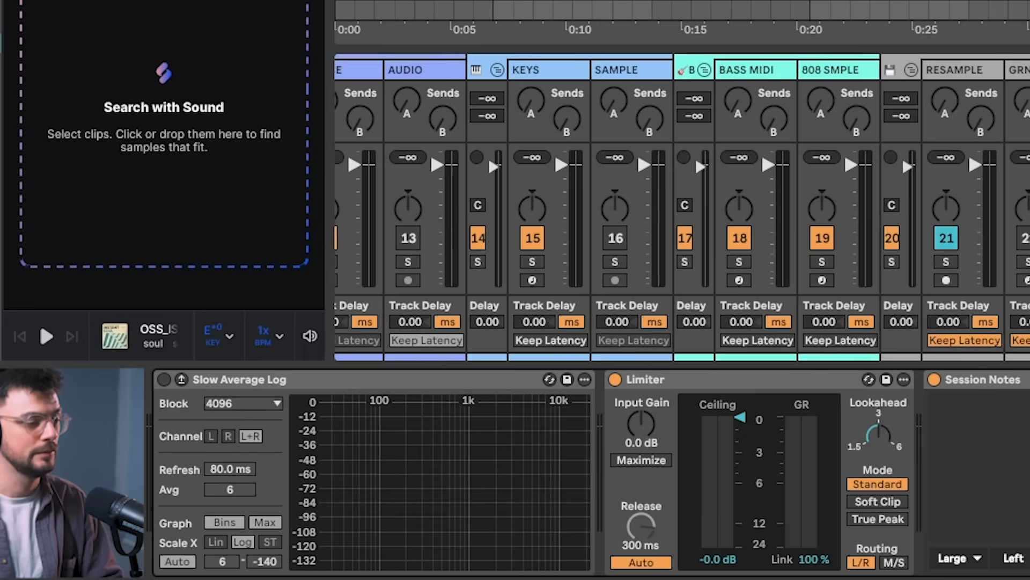
# Switch on the Main track's Slow Average Log spectrum, enlarge its display and examine the block size options, keeping 4096
pyautogui.click(164, 379)
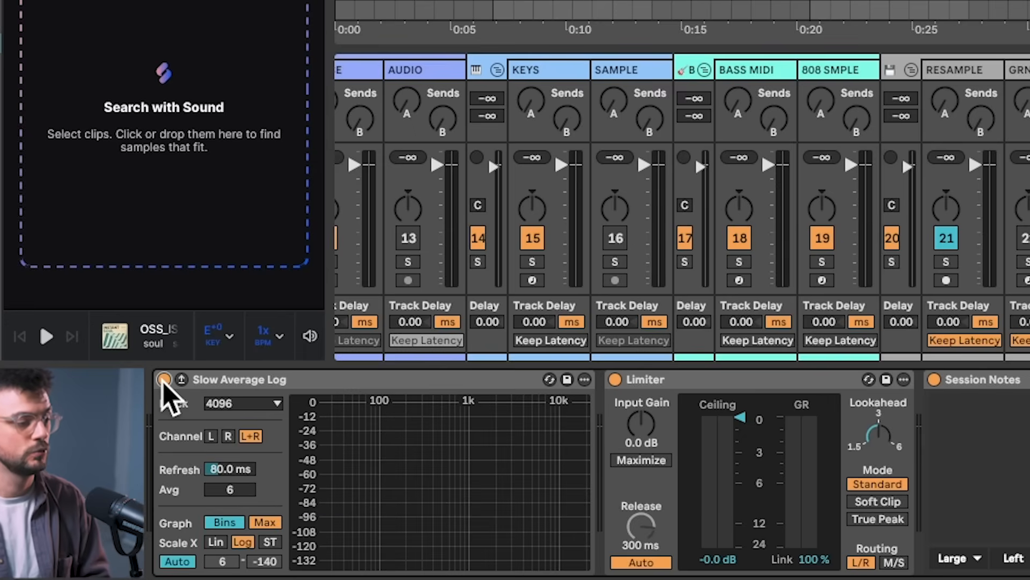
pyautogui.doubleClick(402, 458)
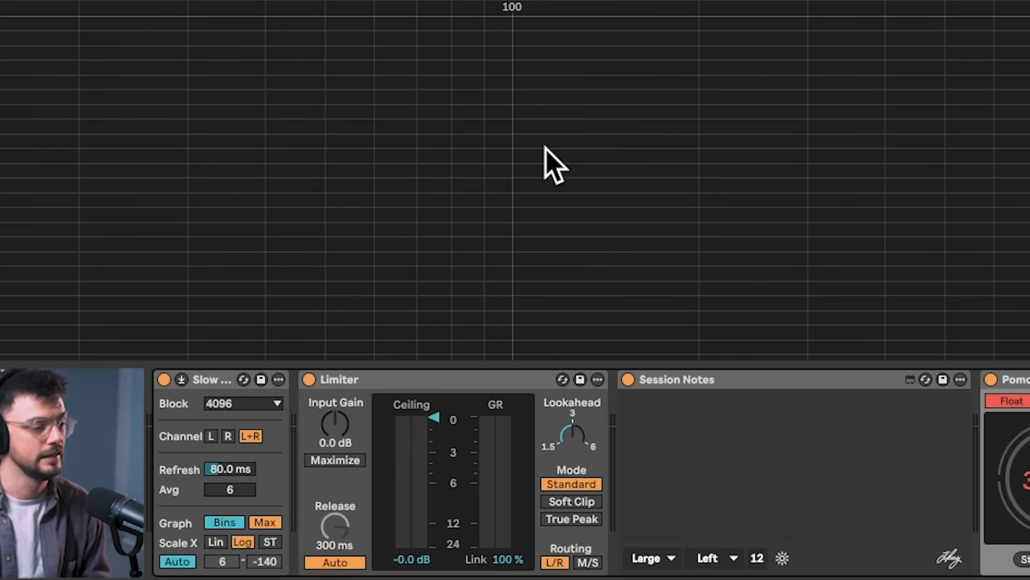
pyautogui.click(234, 403)
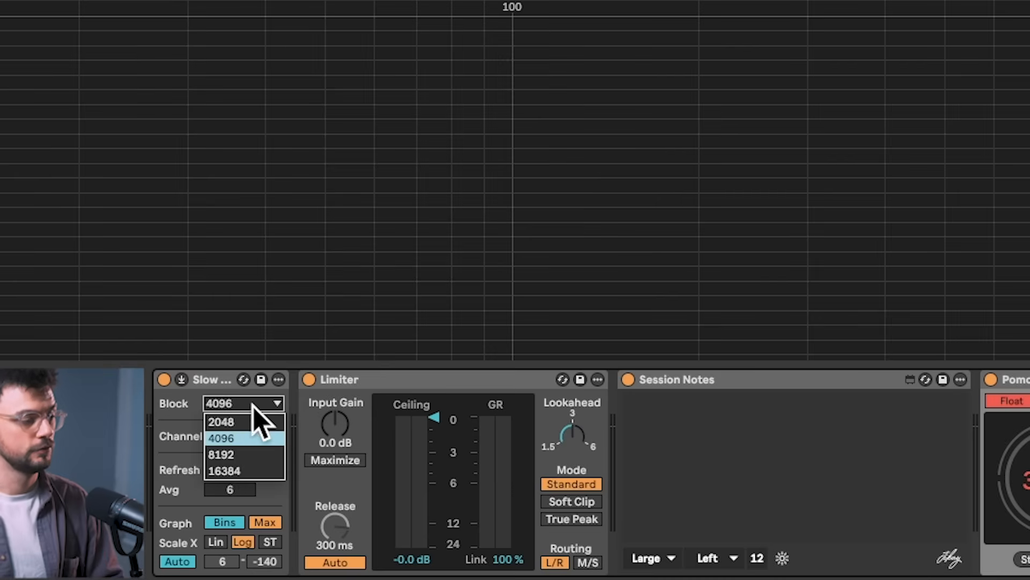
pyautogui.click(252, 438)
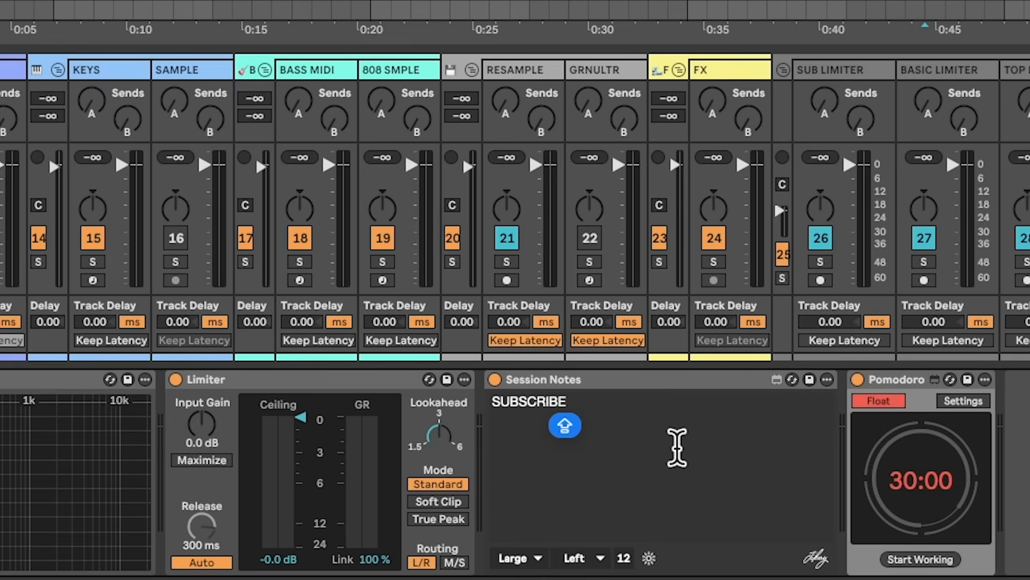
# Clear the SUBSCRIBE text from the Session Notes, and start the floating Pomodoro timer and place it over the control bar
pyautogui.press('BackSpace')
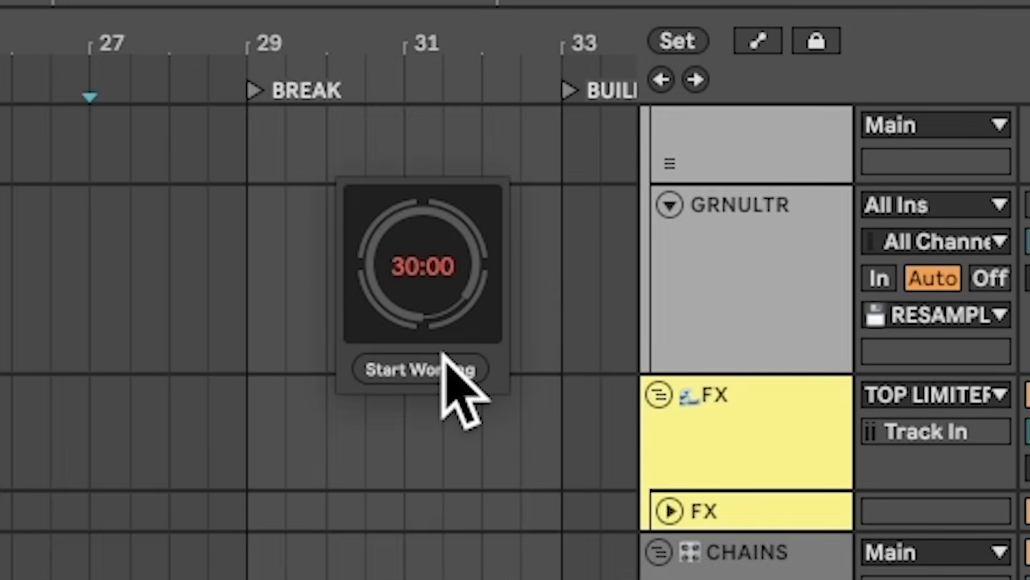
pyautogui.click(431, 369)
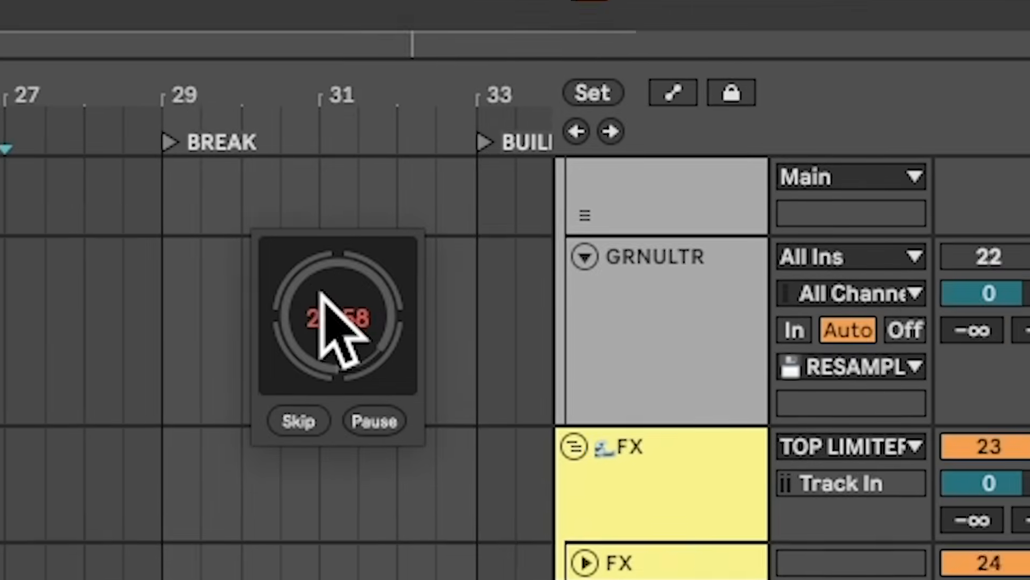
pyautogui.moveTo(407, 245); pyautogui.dragTo(897, 95)
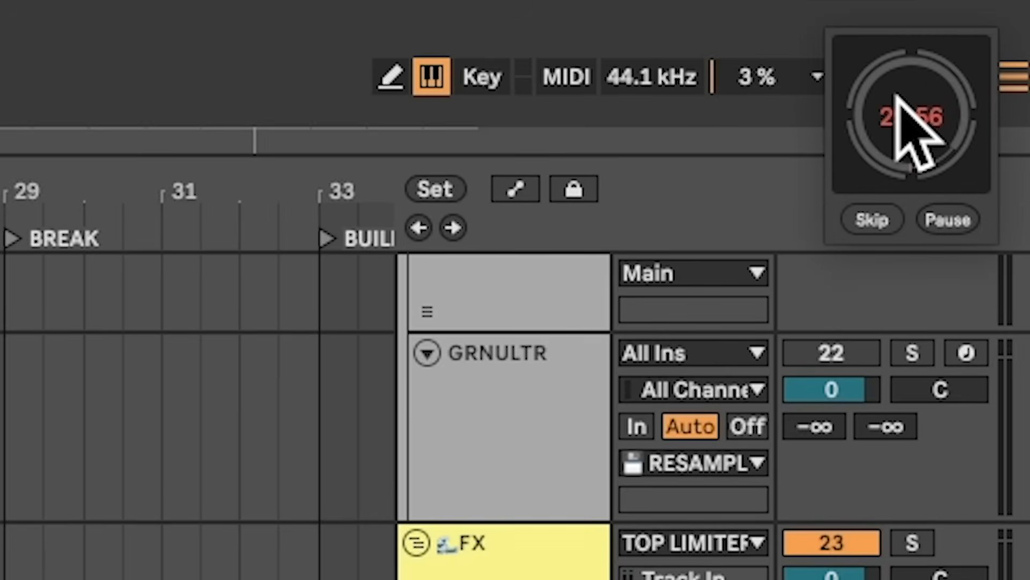
# Skip through the Pomodoro timer's work and break sessions
pyautogui.click(875, 216)
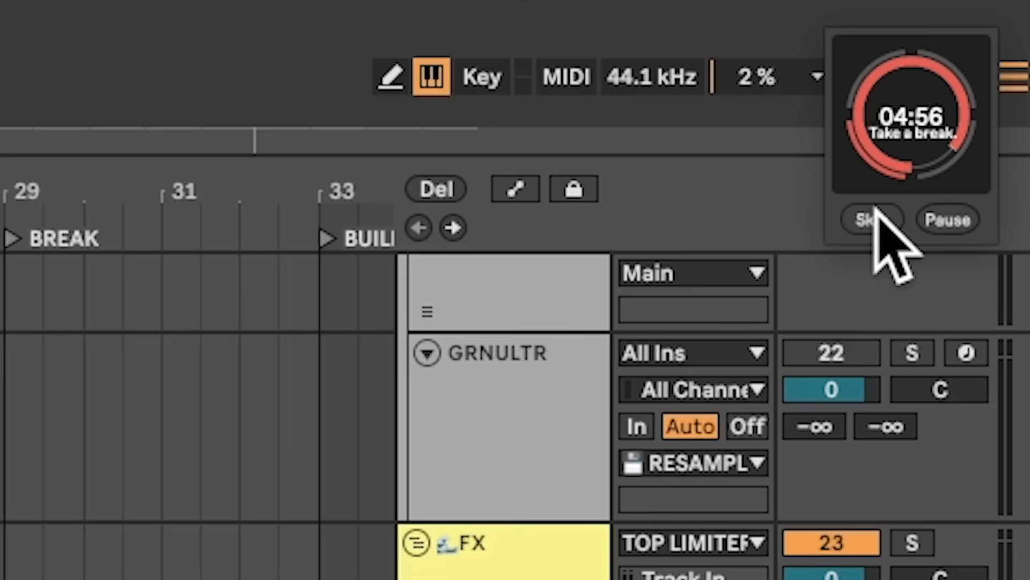
pyautogui.click(875, 212)
pyautogui.click(875, 212)
pyautogui.click(875, 212)
pyautogui.click(875, 212)
pyautogui.click(874, 212)
pyautogui.click(875, 212)
pyautogui.click(875, 212)
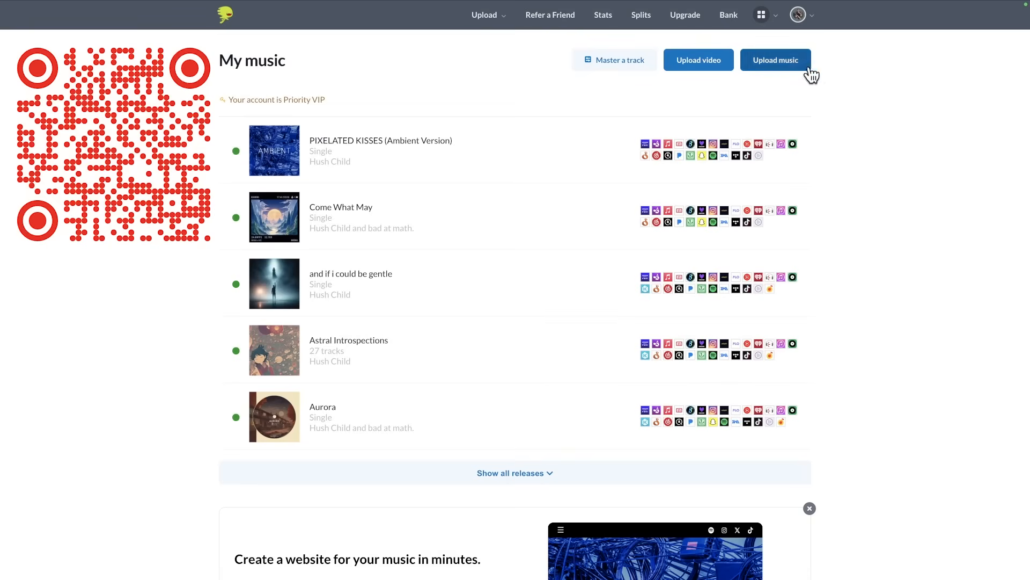
# On the DistroKid site, look through the Get heard now and Promote yourself tools among the Goodies
pyautogui.click(763, 18)
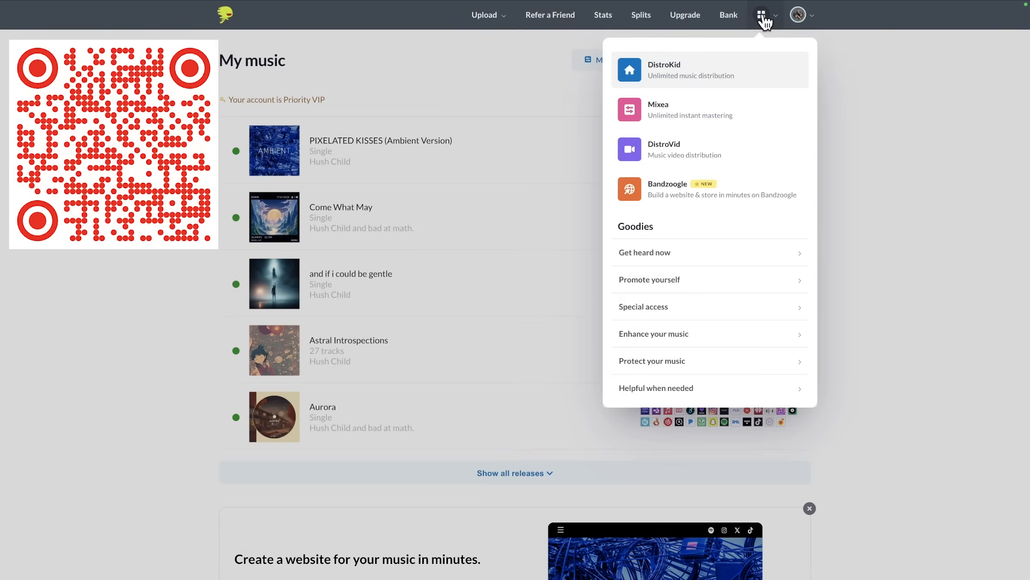
pyautogui.click(728, 258)
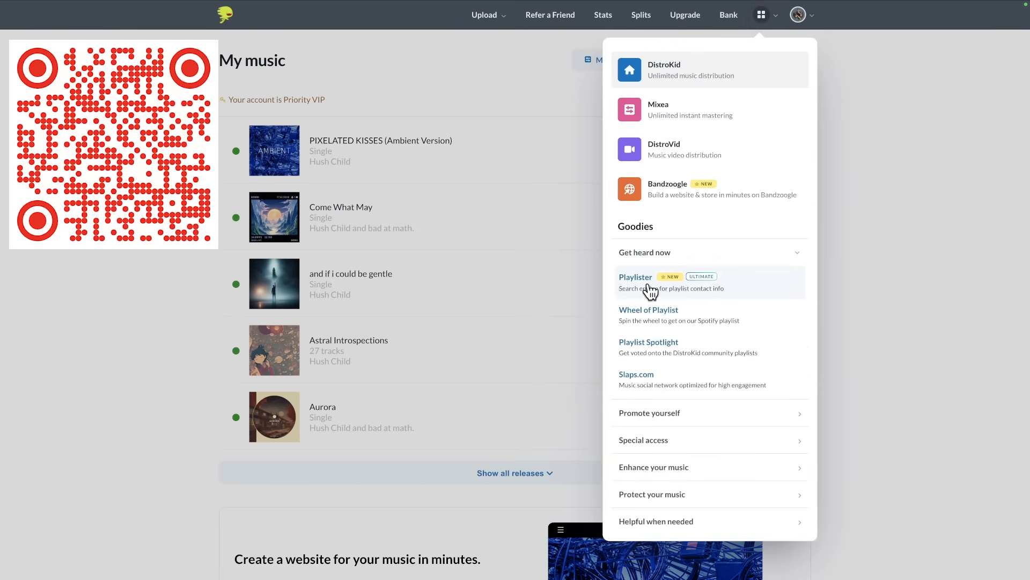
pyautogui.click(683, 257)
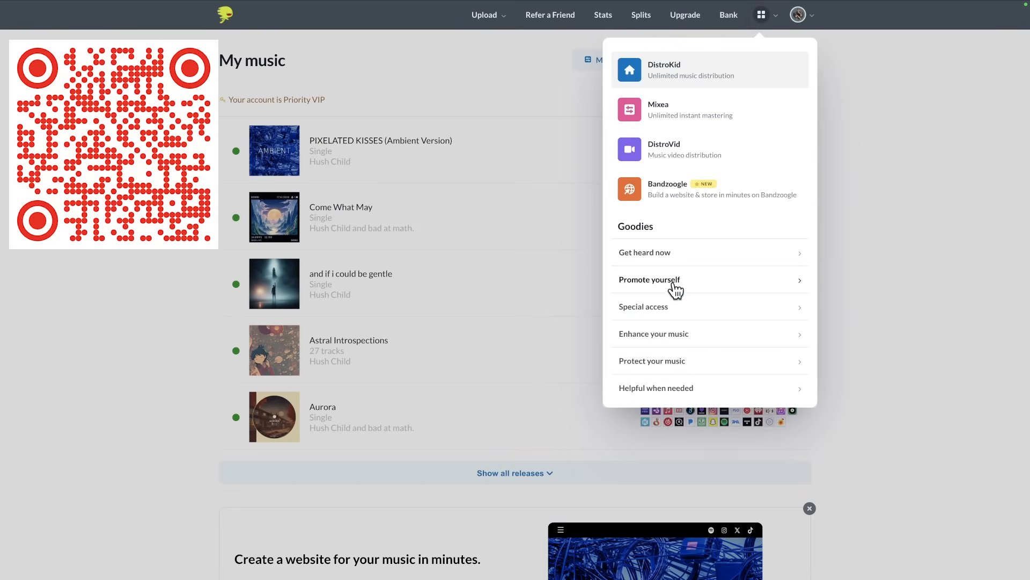
pyautogui.click(676, 282)
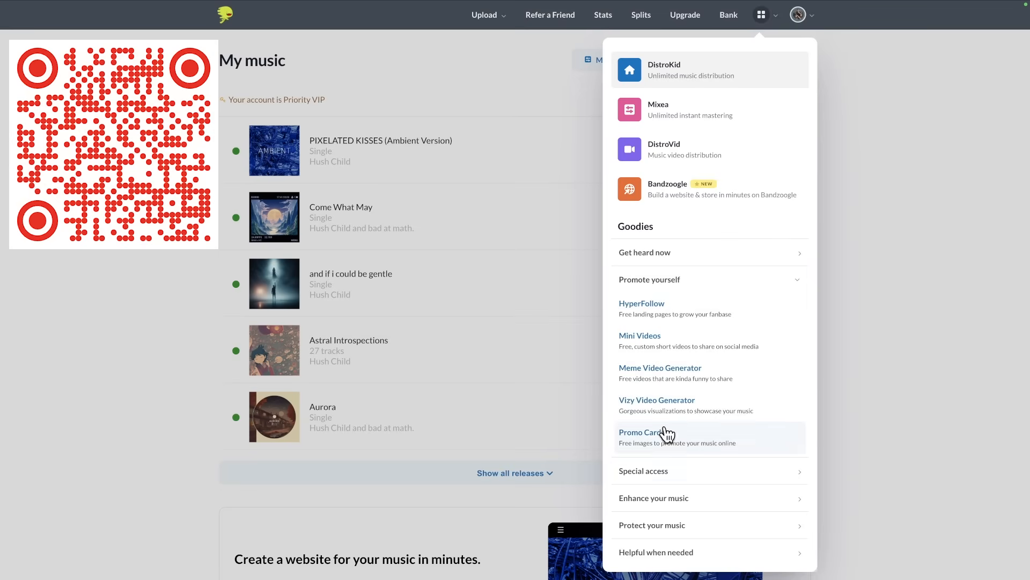
pyautogui.click(666, 284)
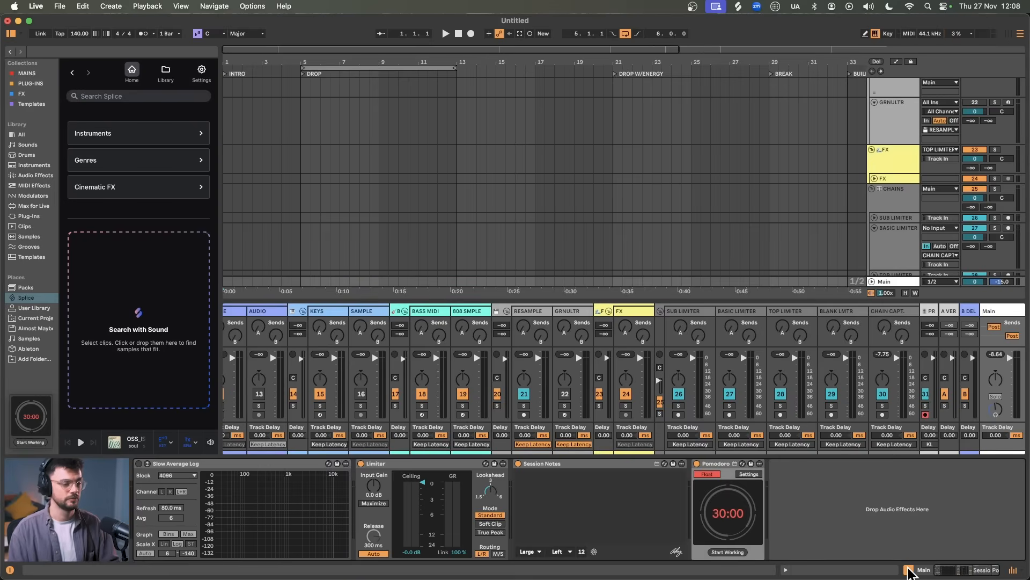
# Back in Ableton Live, hide the device view and bring the mixer back to its first tracks
pyautogui.click(908, 570)
pyautogui.hscroll(2, 393, 500)
pyautogui.hscroll(-10, 450, 471)
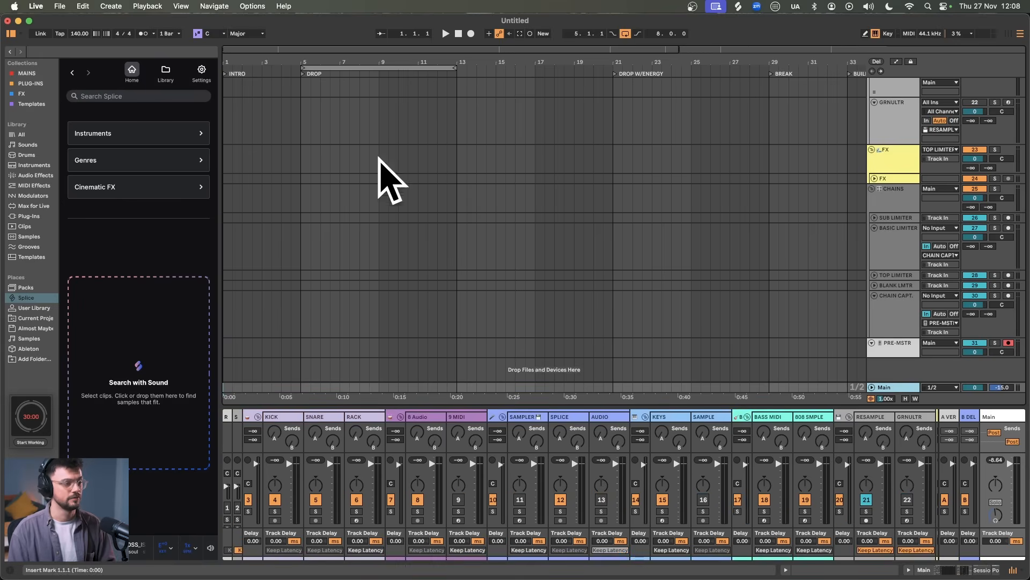
pyautogui.press('super+m')
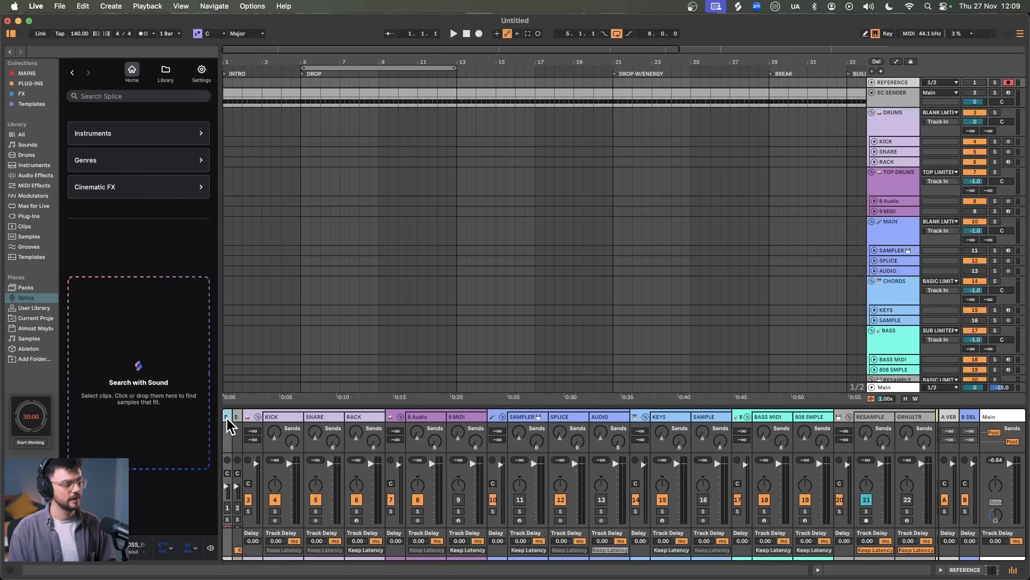
# Look over the SC SENDER track and the delay return track in the mixer
pyautogui.click(235, 418)
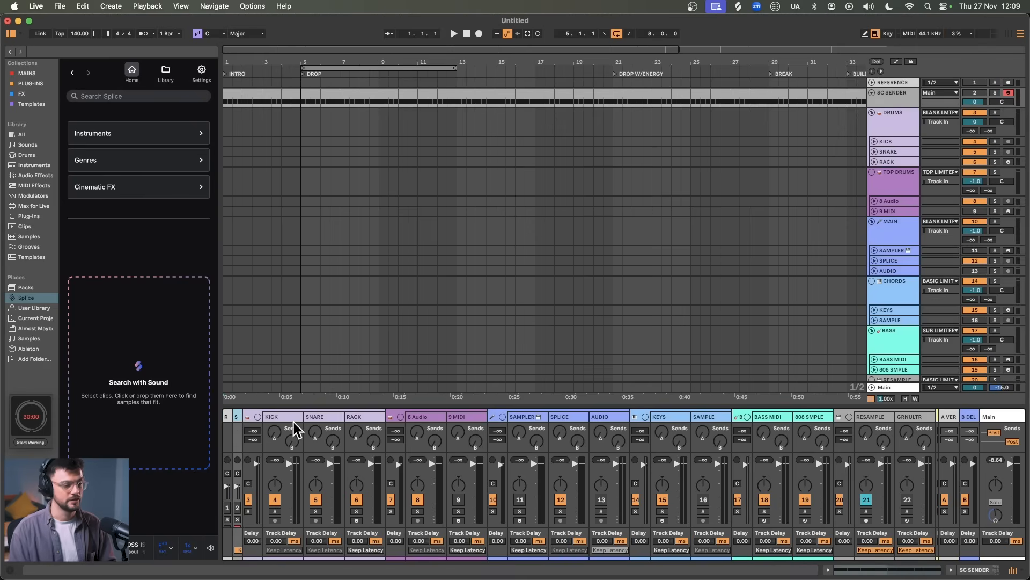
pyautogui.hscroll(5, 394, 445)
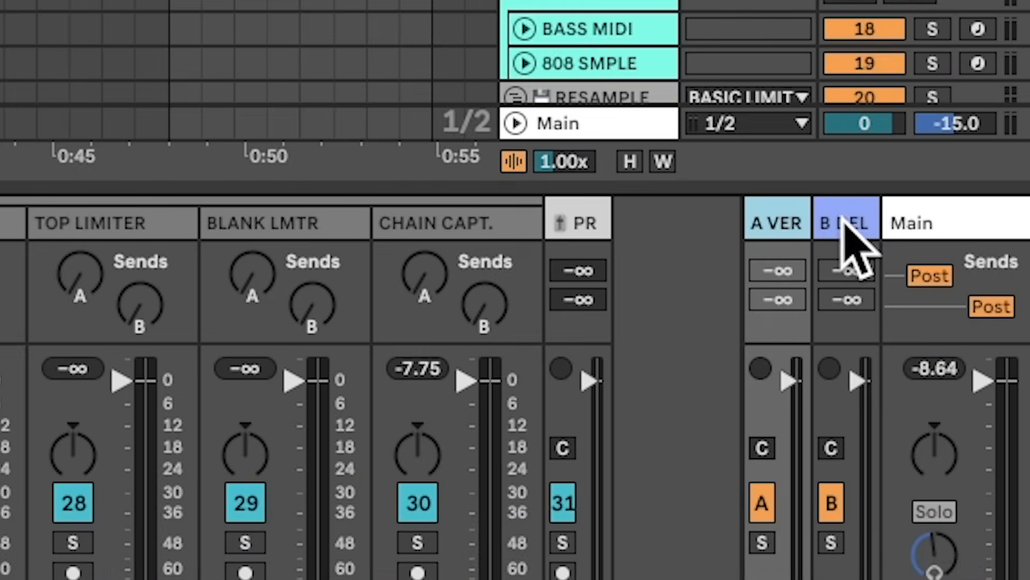
pyautogui.click(969, 421)
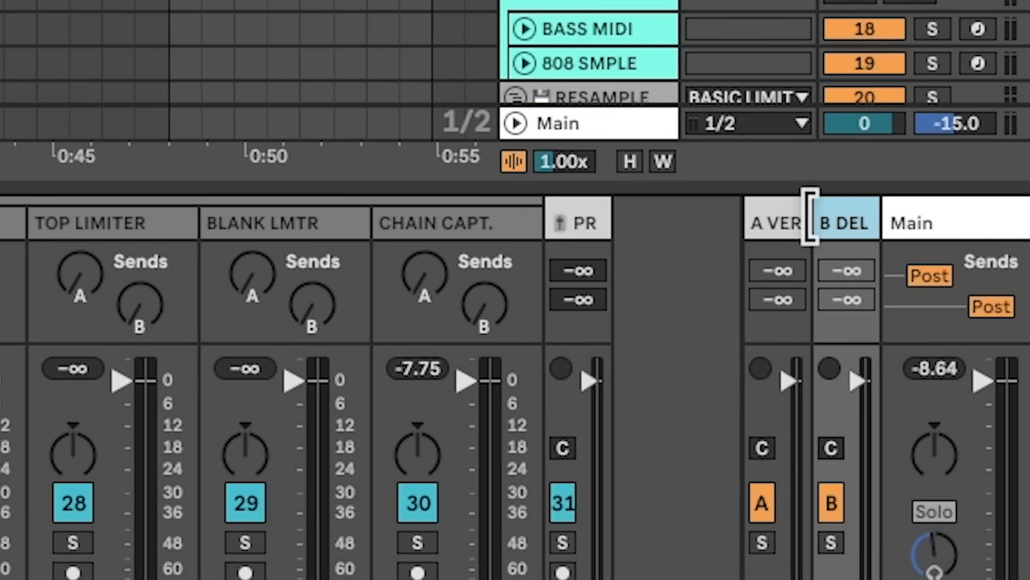
# Turn on the display of return tracks in the arrangement's track controls
pyautogui.scroll(-10, 580, 127)
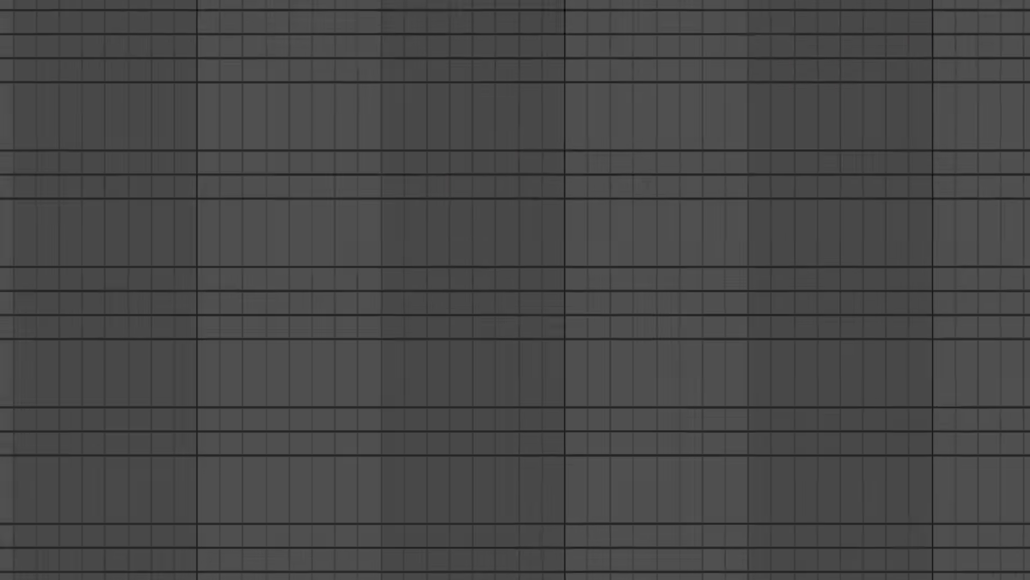
pyautogui.click(322, 7)
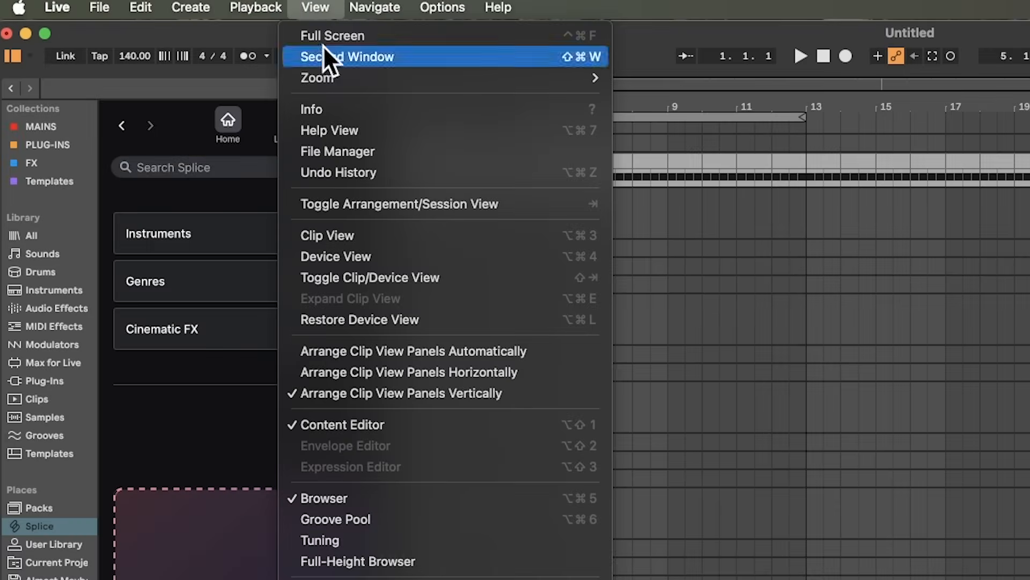
pyautogui.moveTo(413, 545)
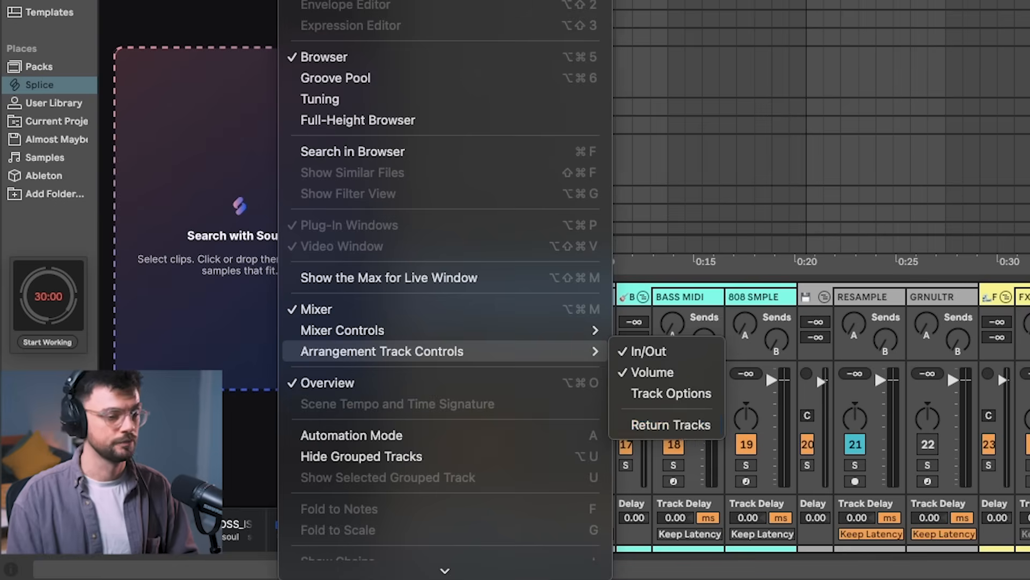
pyautogui.click(676, 425)
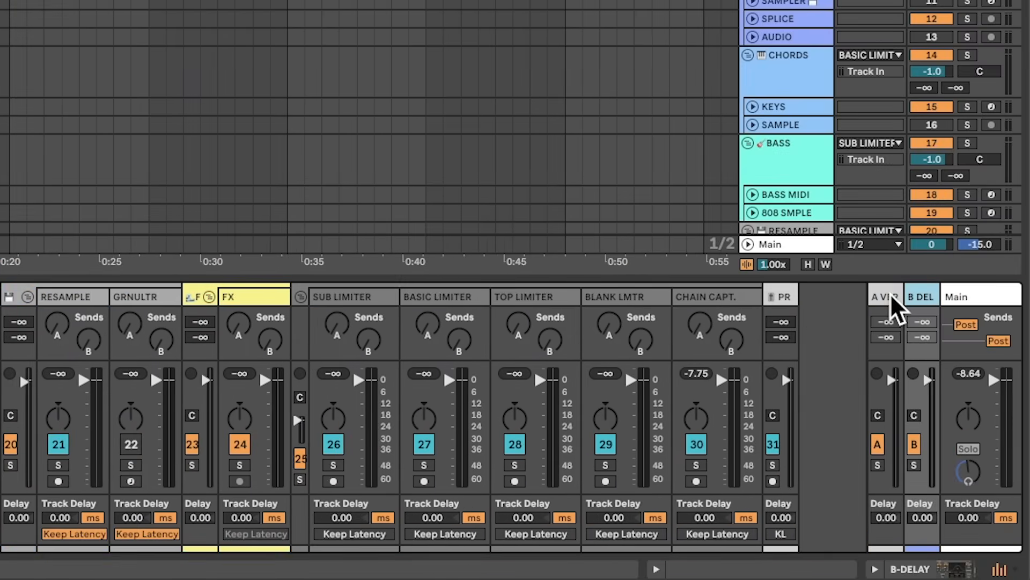
# Examine the Main Hall reverb and the sidechain Compressor on the verb return, and view both return tracks in the arrangement
pyautogui.click(886, 300)
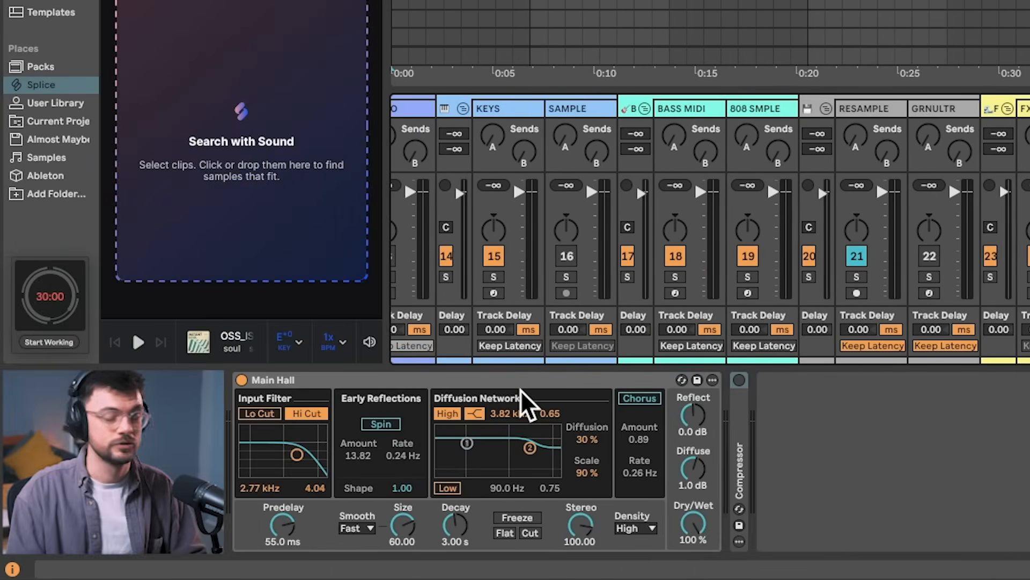
pyautogui.doubleClick(738, 421)
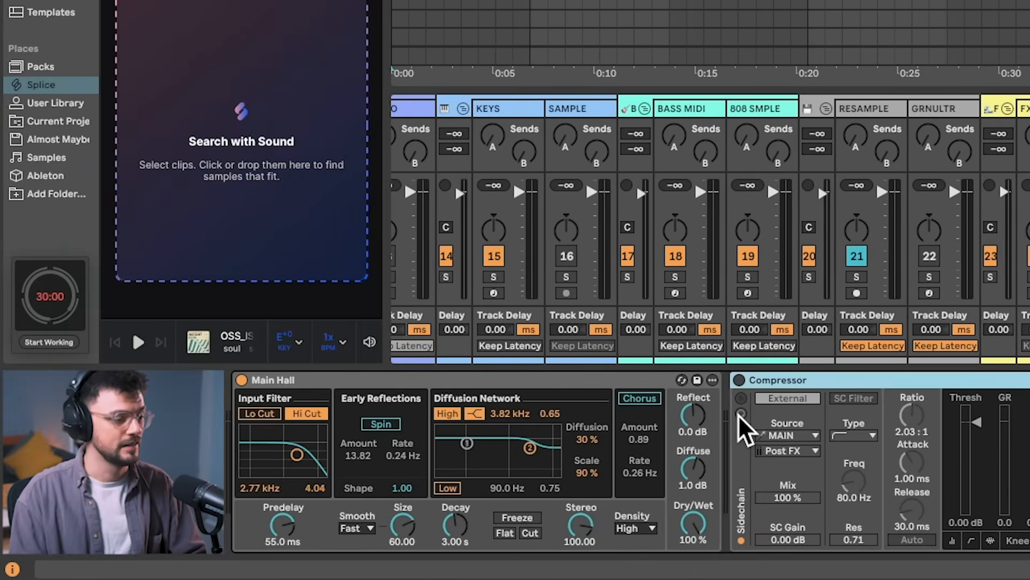
pyautogui.click(740, 380)
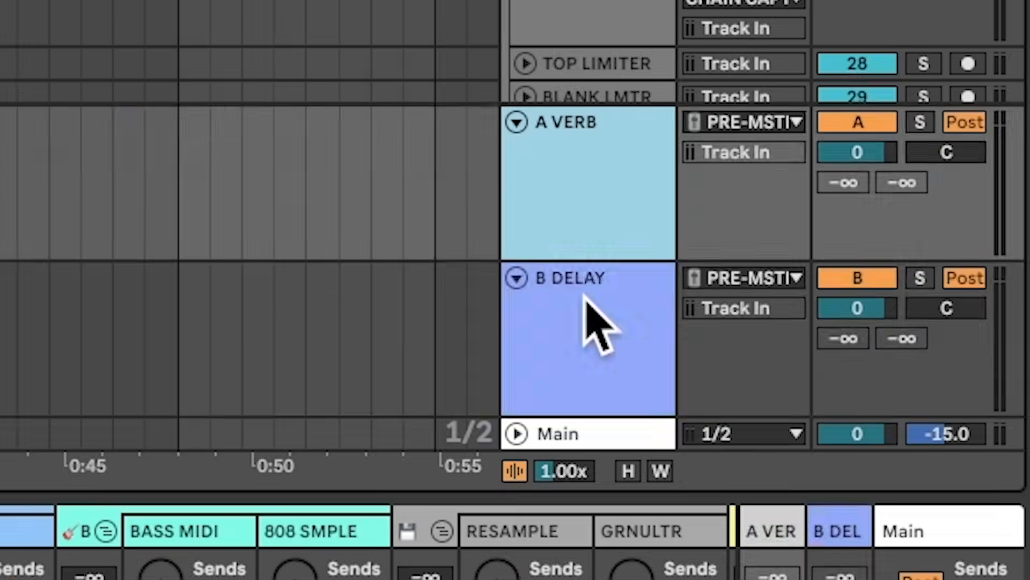
pyautogui.click(584, 295)
pyautogui.click(589, 207)
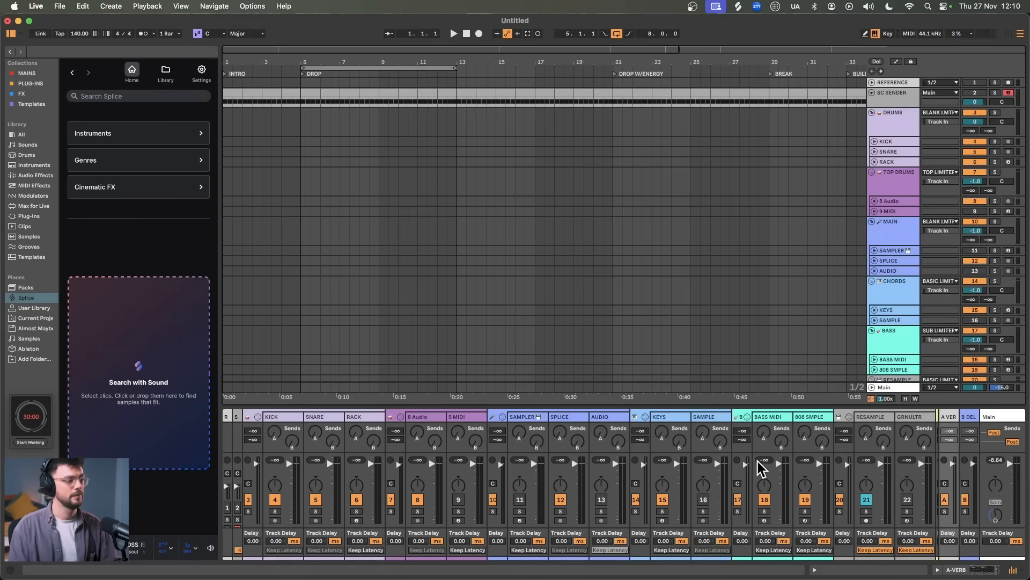
# Switch to the Session View and examine the mixer control options, keeping Device Slots shown
pyautogui.press('Tab')
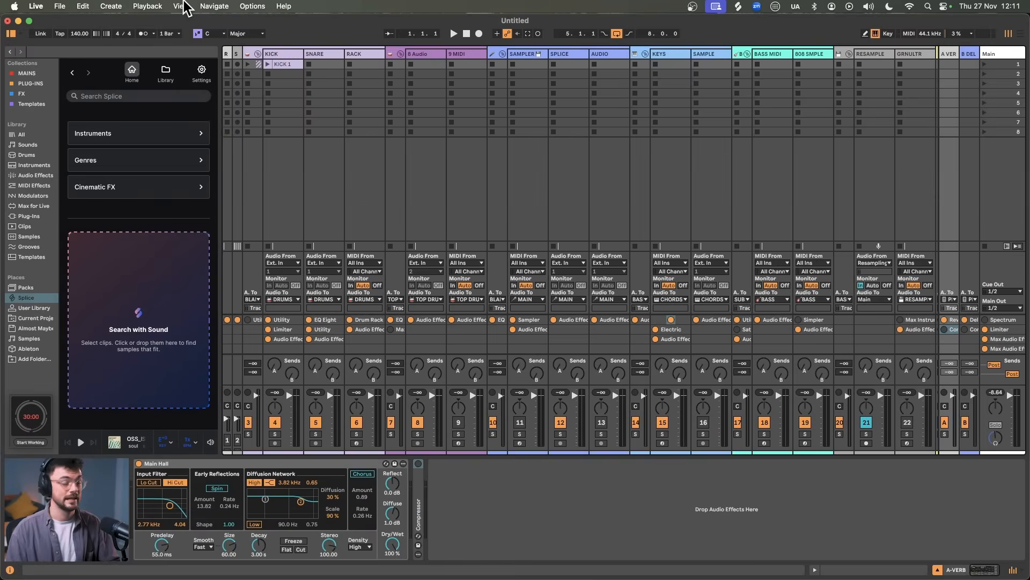
pyautogui.click(179, 6)
pyautogui.moveTo(196, 435)
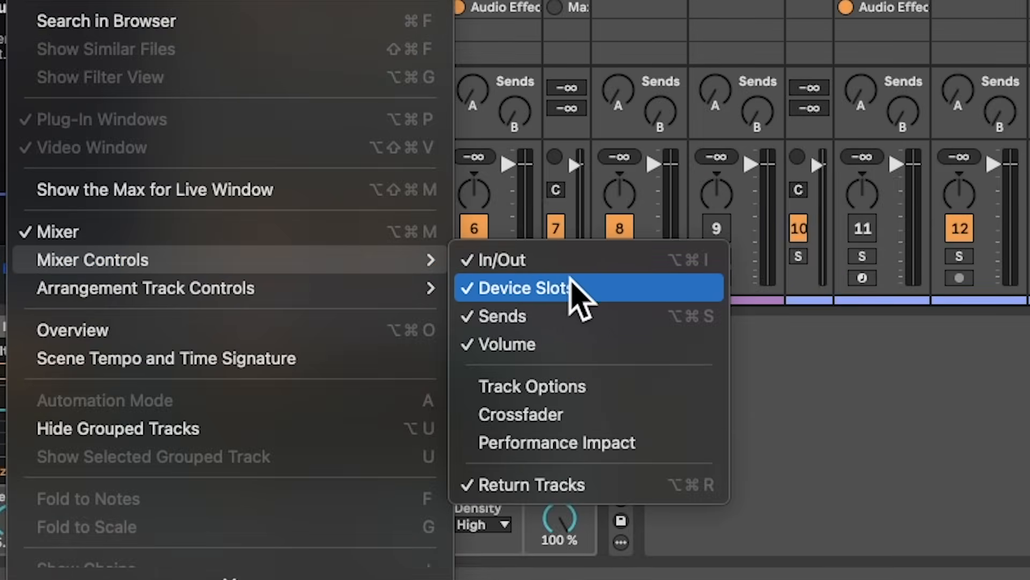
pyautogui.click(623, 41)
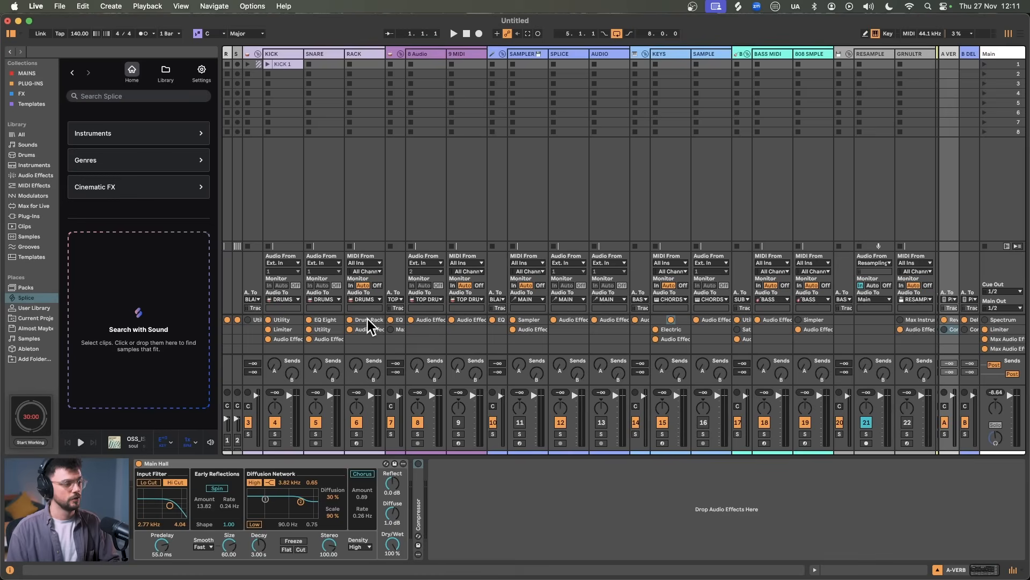
# From the device slots, view the RACK track's Drum Rack and the 9 MIDI track's effect rack, briefly unfolding its Glue Compressor
pyautogui.click(368, 325)
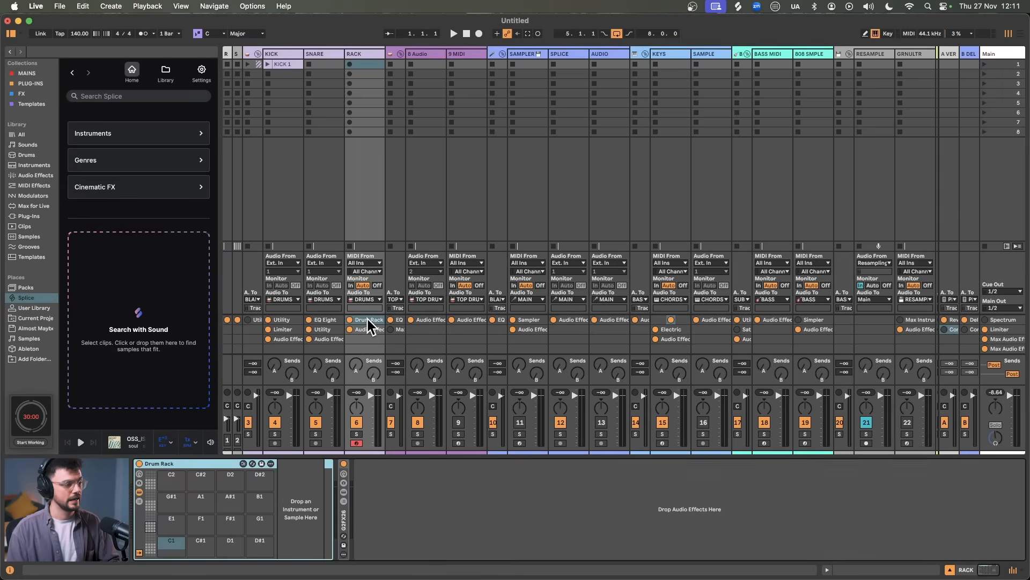
pyautogui.click(474, 325)
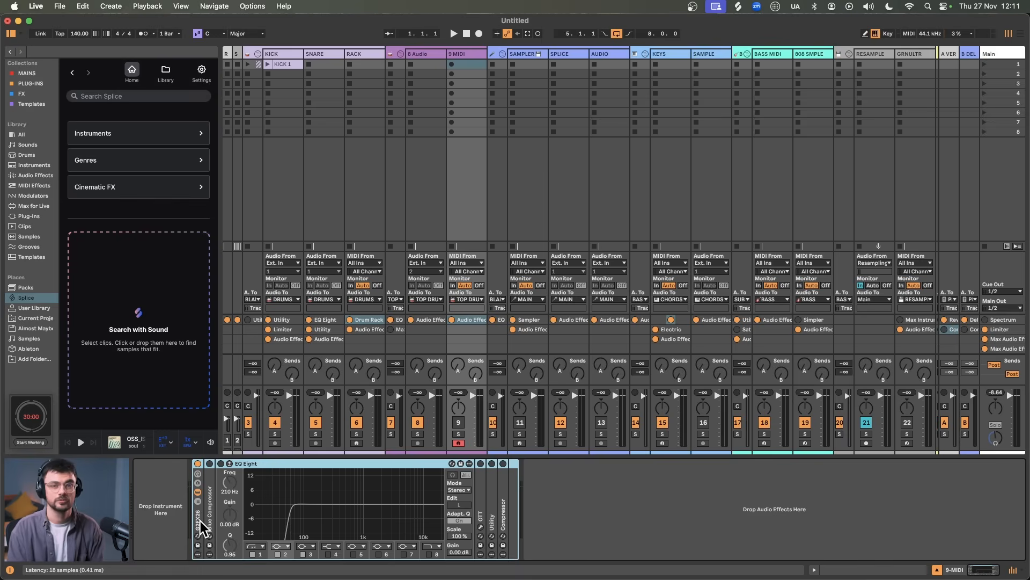
pyautogui.doubleClick(206, 491)
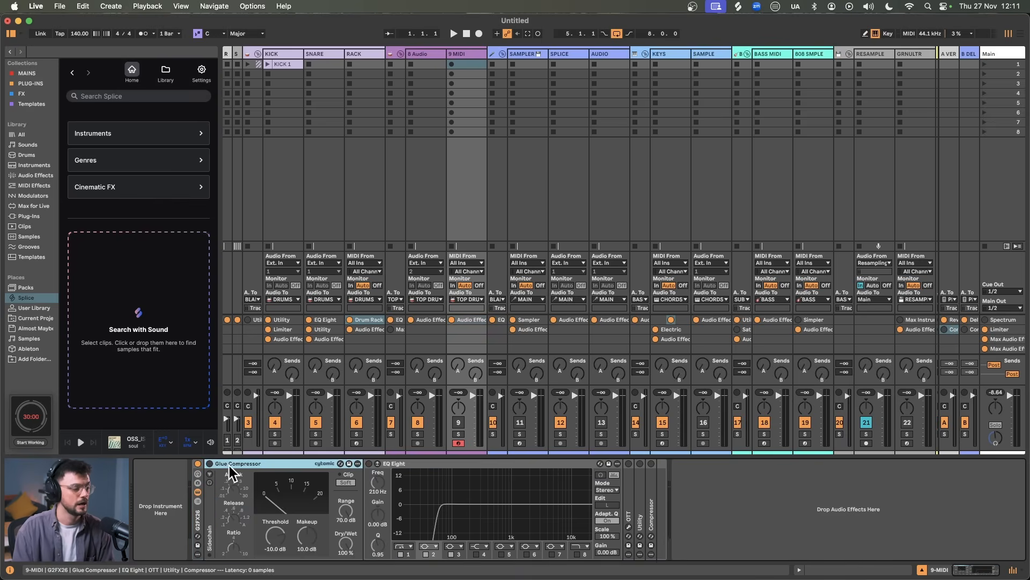
pyautogui.doubleClick(231, 465)
pyautogui.click(265, 464)
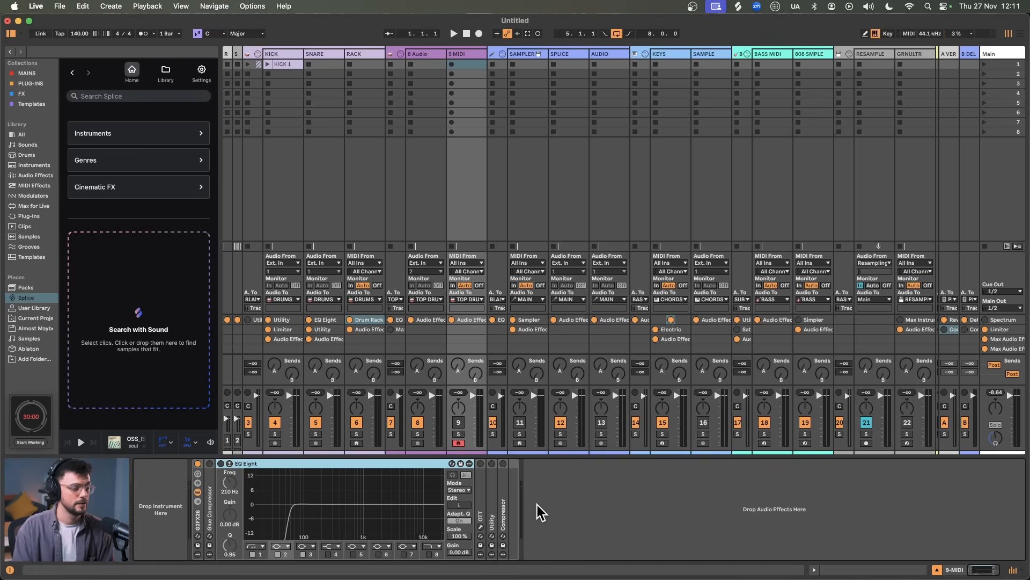
# Unfold and examine the OTT, Utility and Compressor devices in the 9 MIDI track's effect rack, folding OTT again
pyautogui.doubleClick(483, 486)
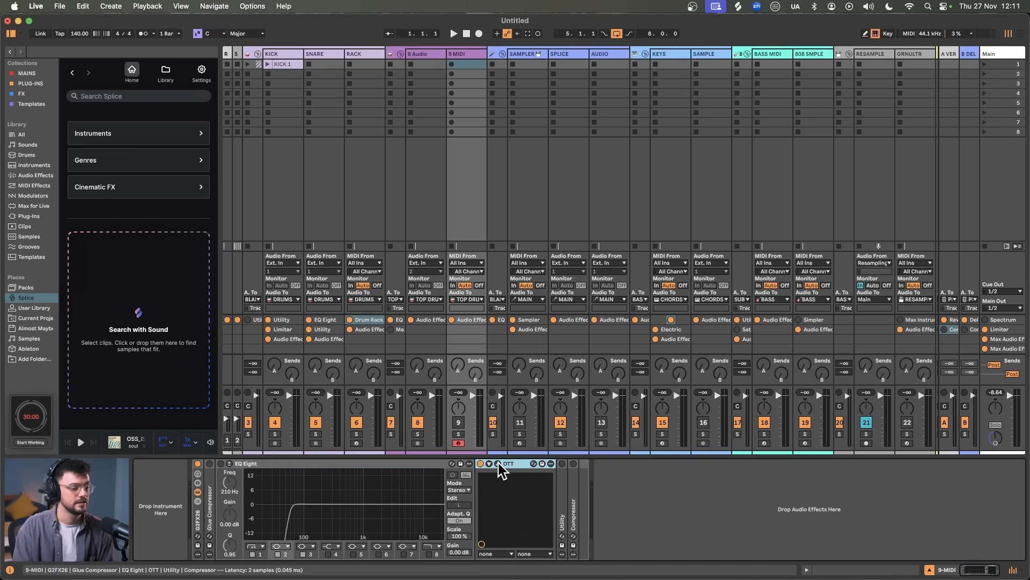
pyautogui.click(498, 463)
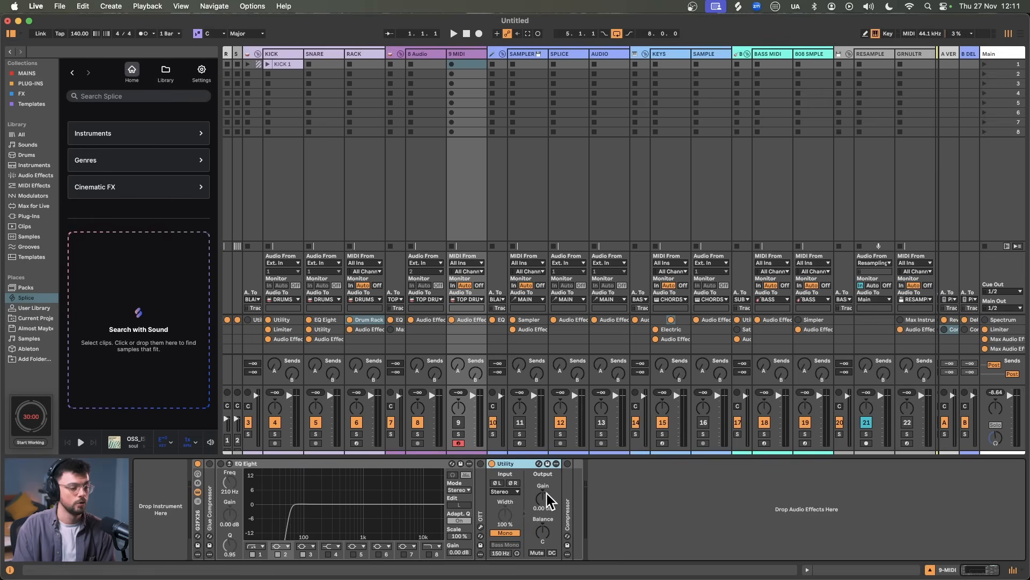
pyautogui.doubleClick(566, 497)
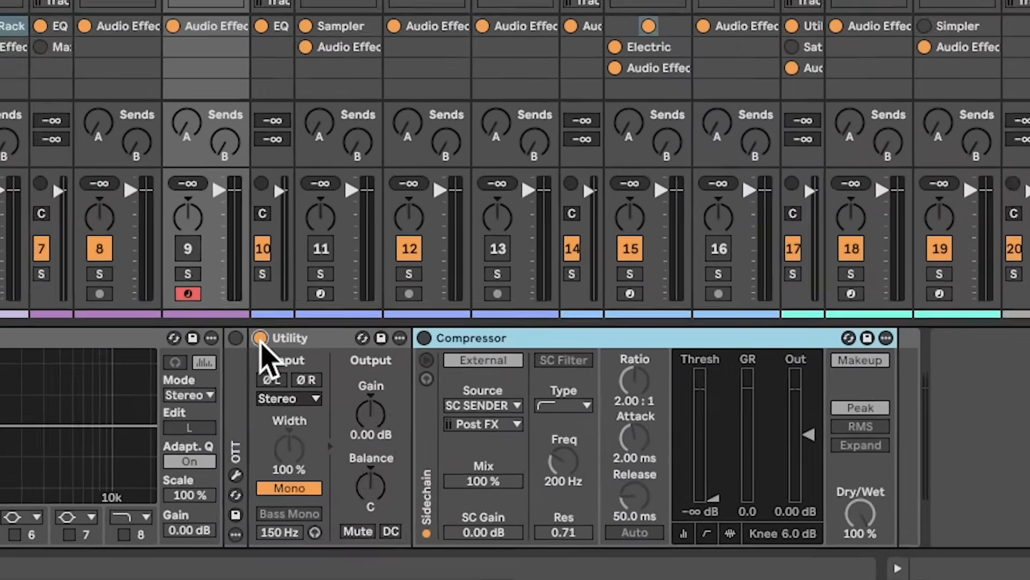
# Switch off the 9 MIDI track's Utility, briefly switch its sidechain Compressor on and off, and fold the Compressor
pyautogui.click(259, 338)
pyautogui.click(424, 337)
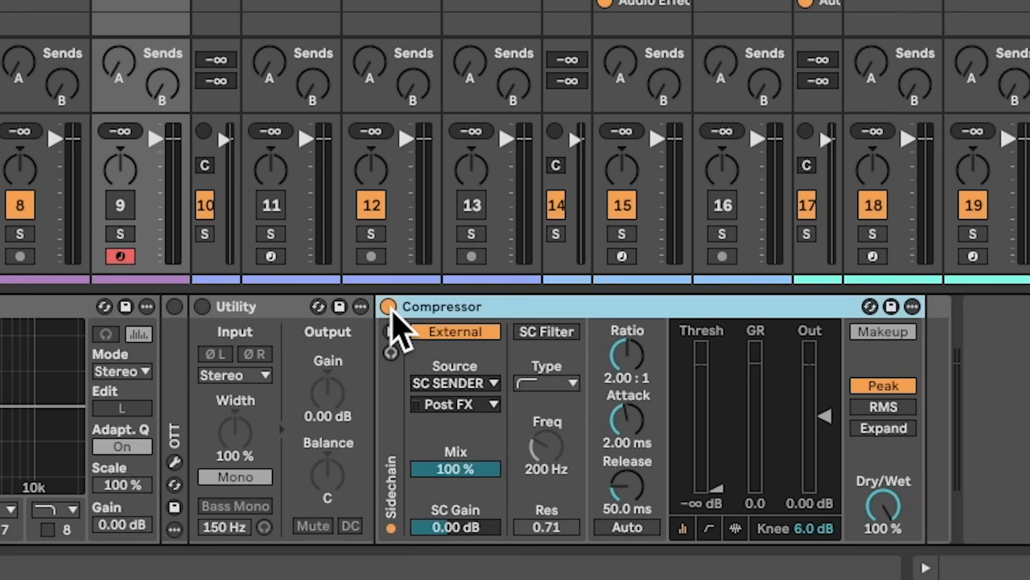
pyautogui.click(389, 307)
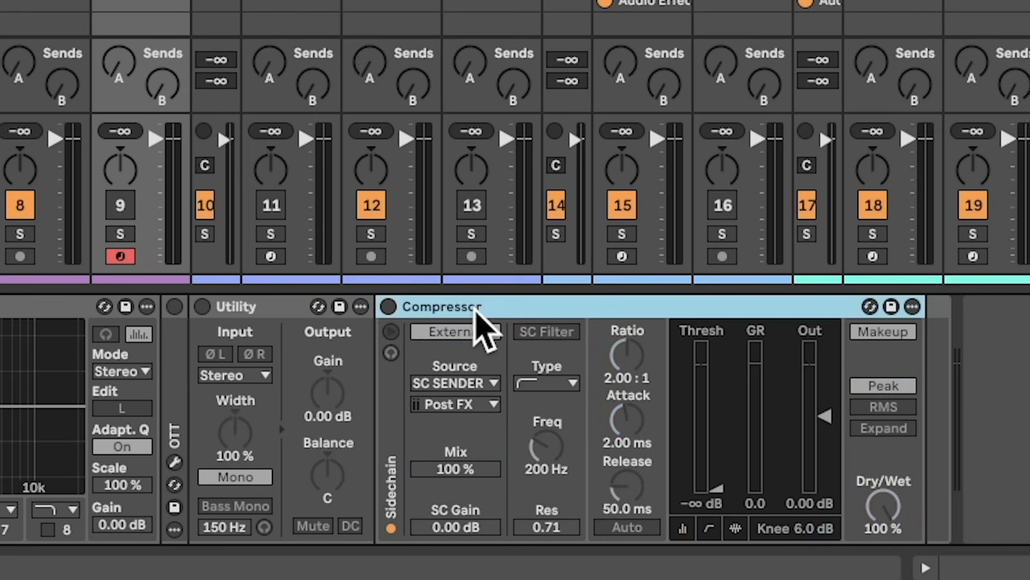
pyautogui.doubleClick(472, 309)
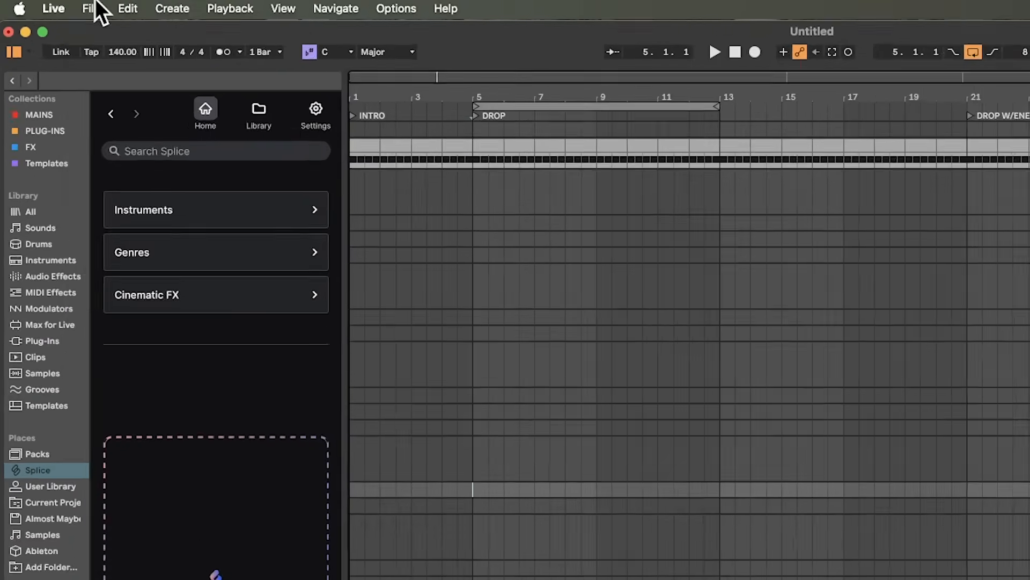
# Insert a new MIDI track and a new audio track below the 8 Audio track in the TOP DRUMS group
pyautogui.click(60, 5)
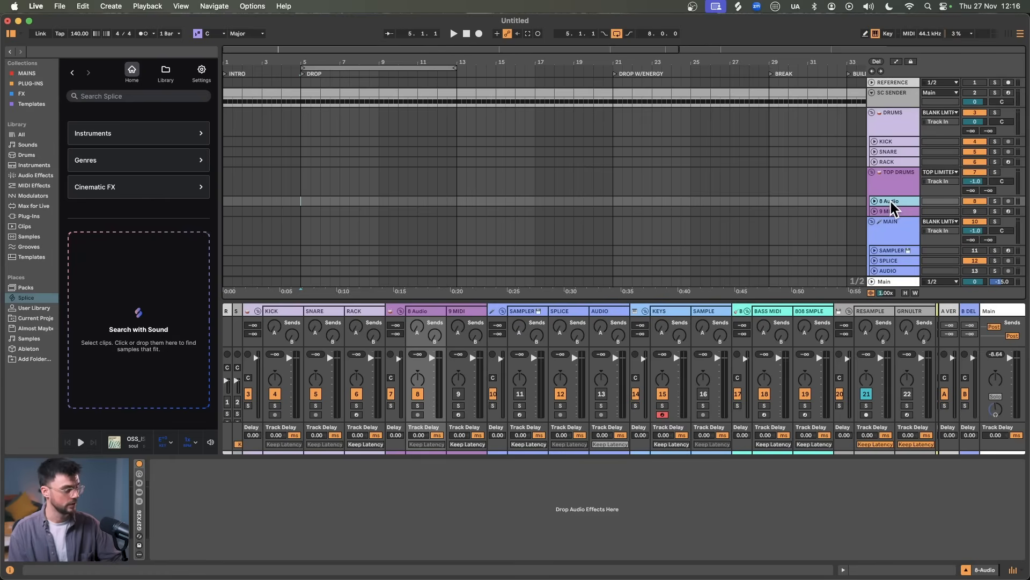
pyautogui.press('super+shift+t')
pyautogui.press('super+t')
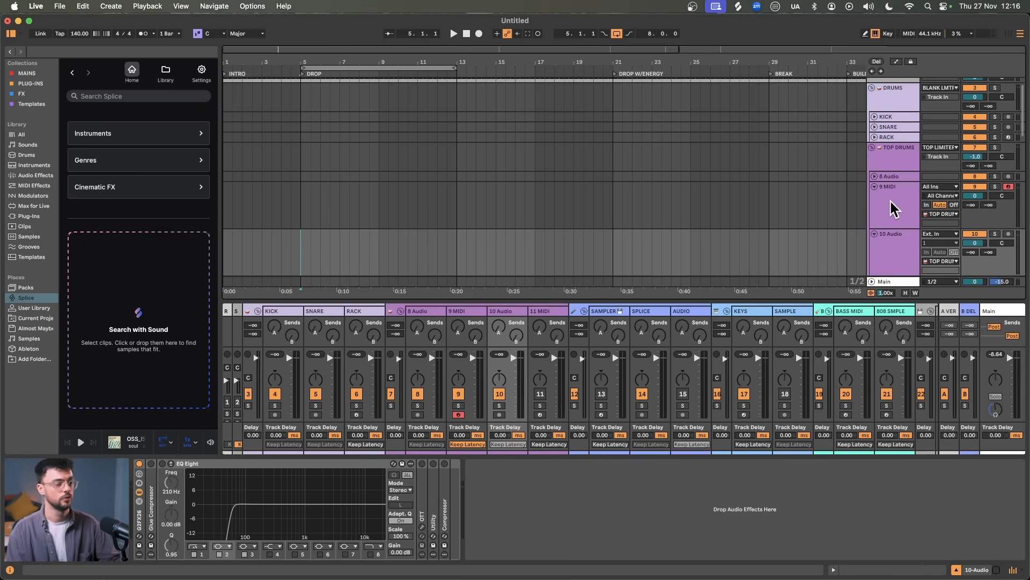
# Inspect the G2FX26 rack on the new audio track, and open the options for the 9 MIDI track
pyautogui.click(141, 525)
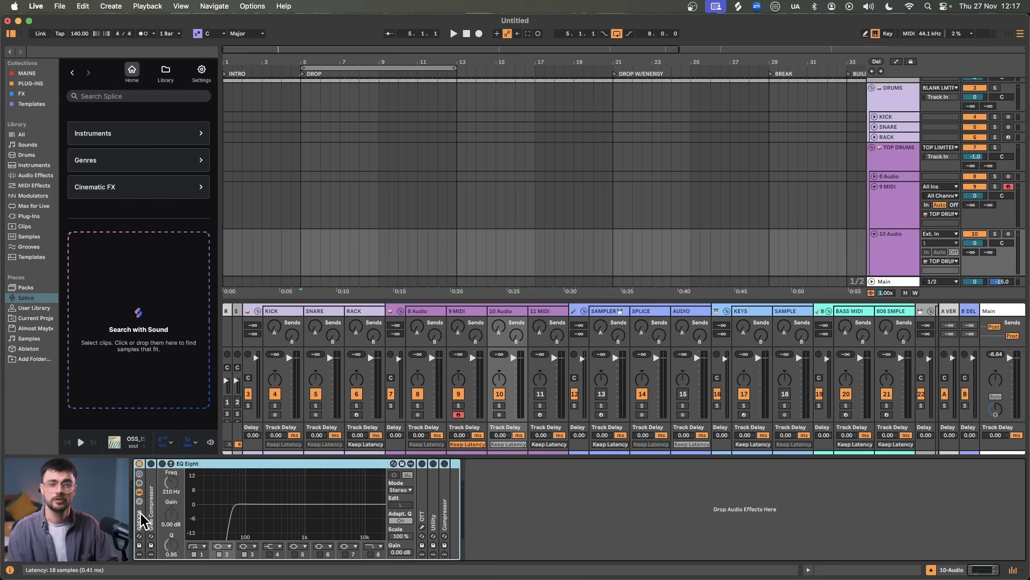
pyautogui.click(887, 211)
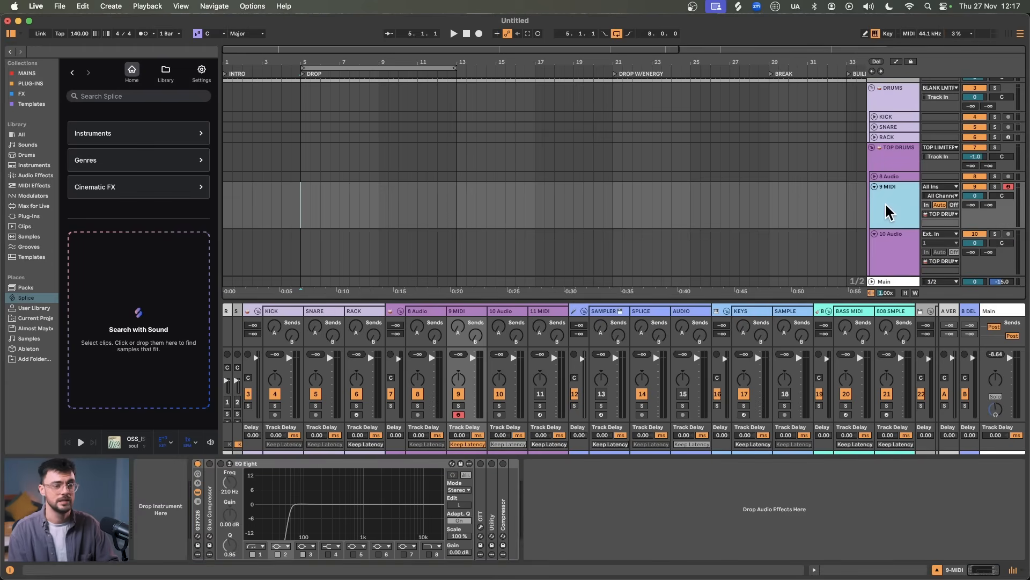
pyautogui.rightClick(886, 211)
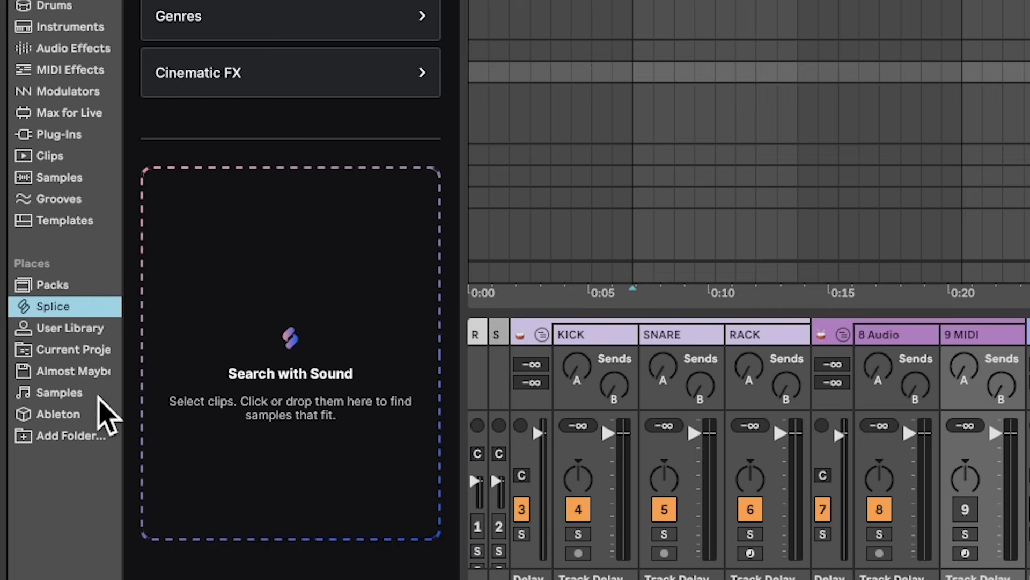
# View the rename and icon options for the Almost Maybe folder in the browser's Places, and close them unchanged
pyautogui.rightClick(54, 371)
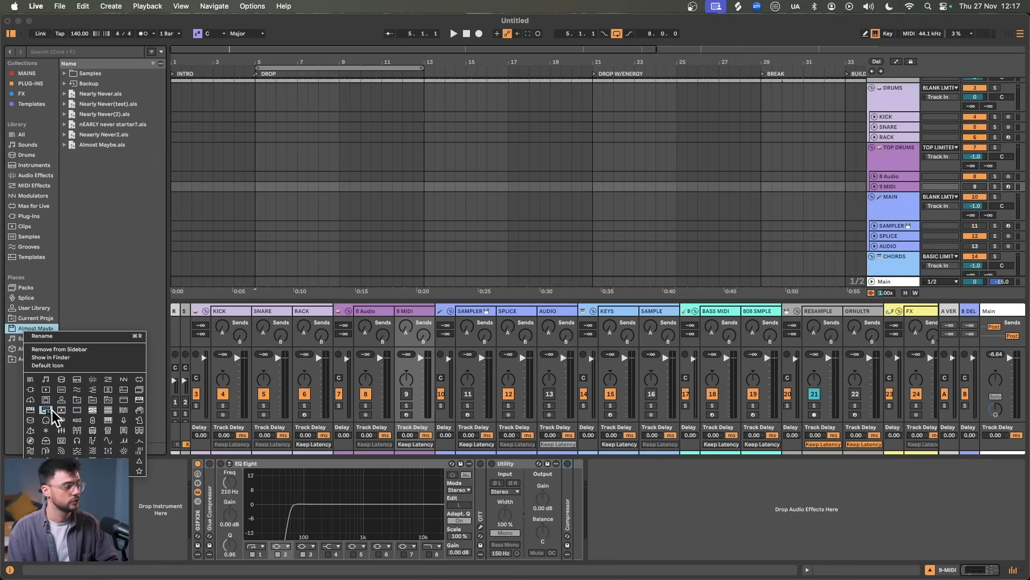
pyautogui.click(8, 405)
# View the MAINS, PLUG-INS and FX collections, and locate the BET-R HELP rack among the Audio Effect Rack presets
pyautogui.click(30, 75)
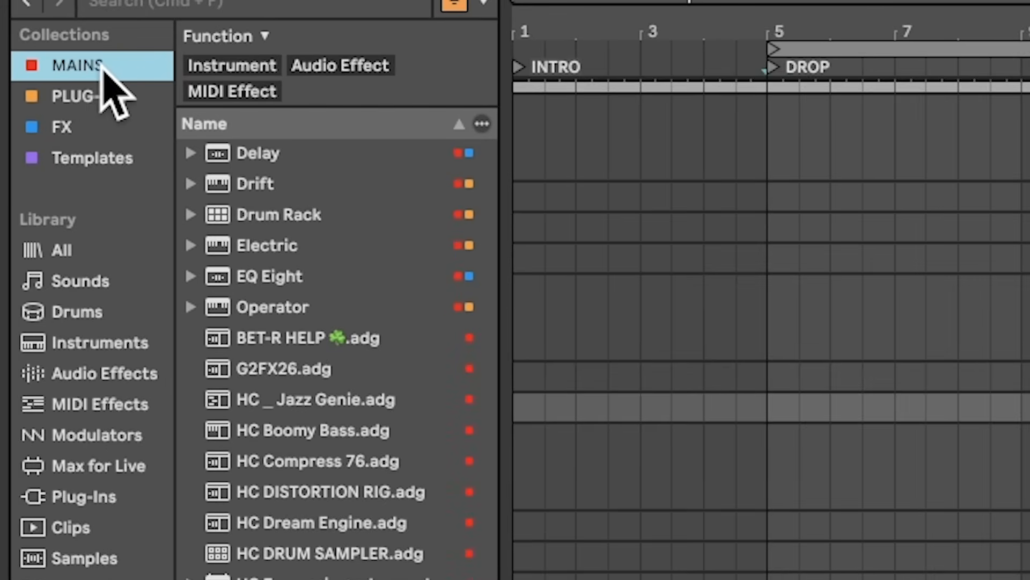
pyautogui.click(115, 96)
pyautogui.click(99, 129)
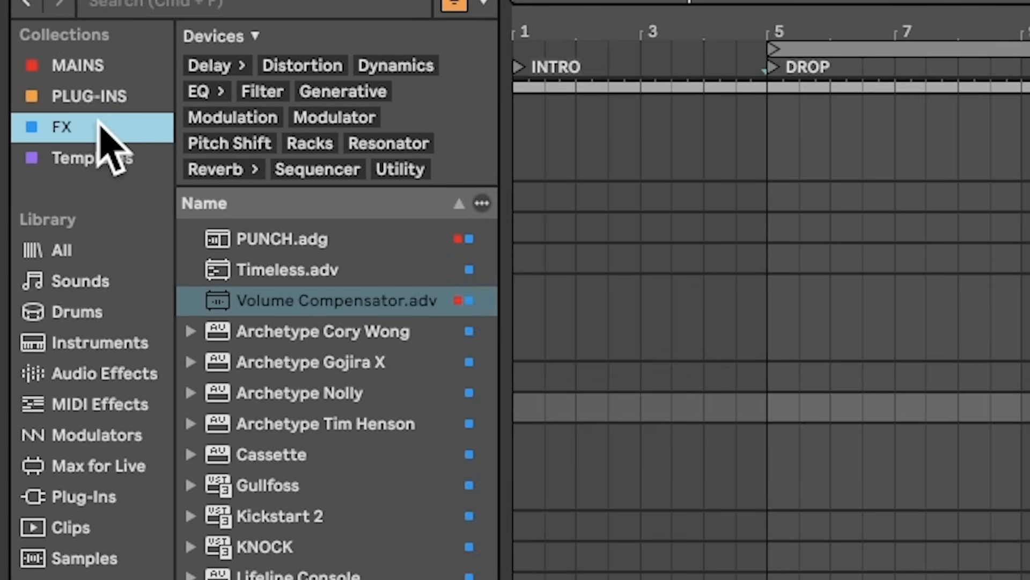
pyautogui.click(102, 373)
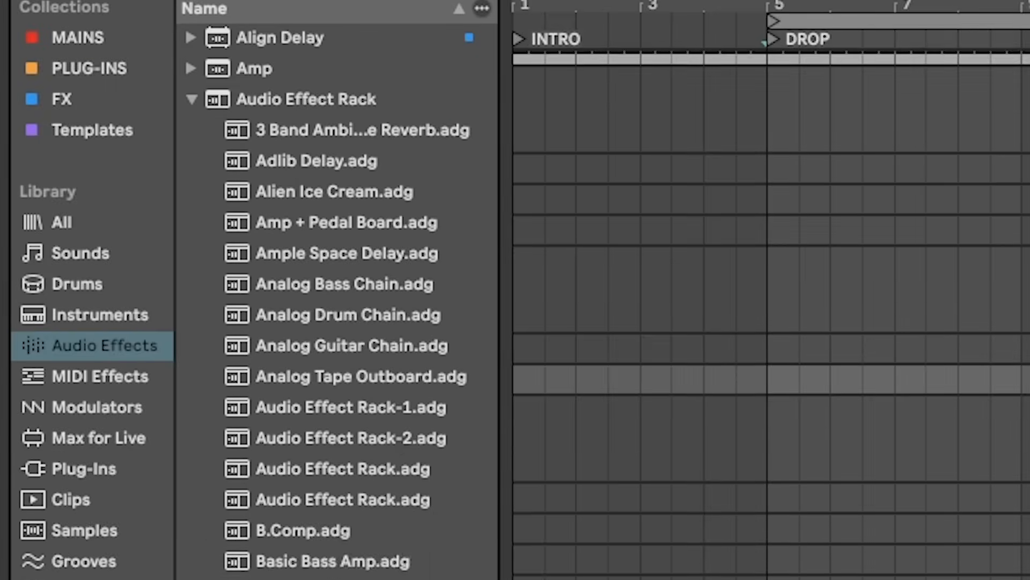
pyautogui.click(468, 359)
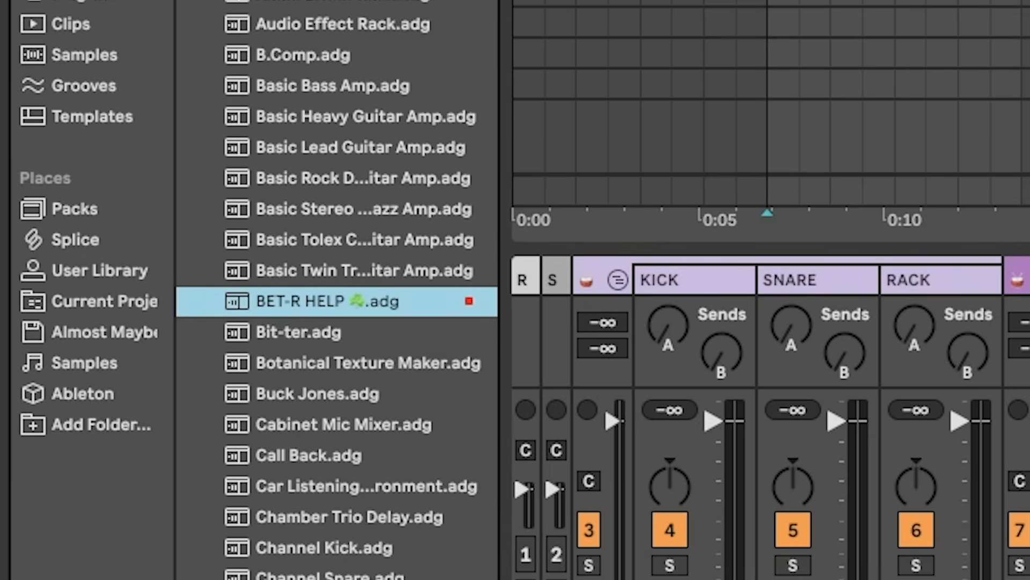
# Browse the contents of the PLUG-INS and FX collections again
pyautogui.click(86, 56)
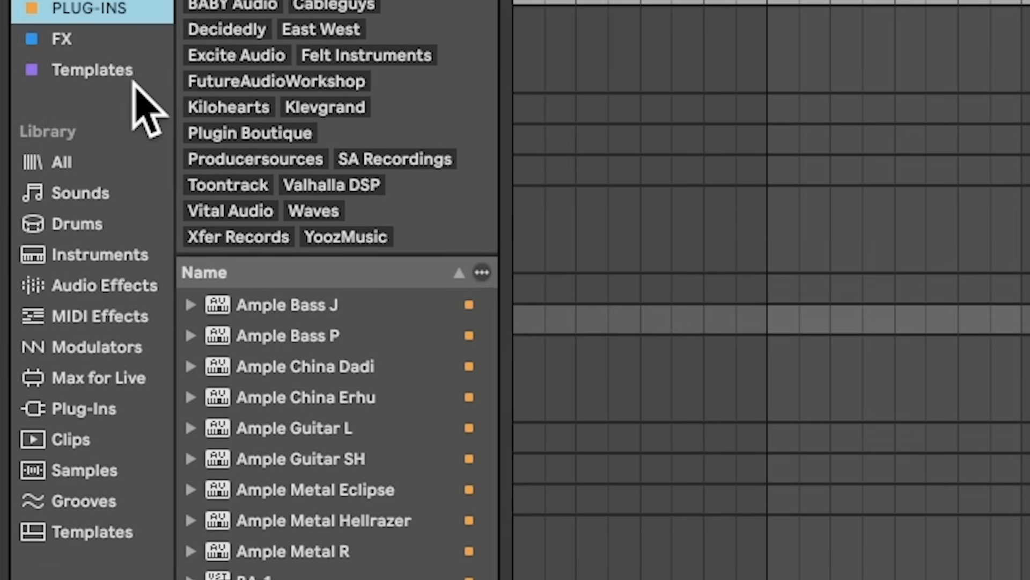
pyautogui.click(105, 38)
pyautogui.scroll(-1, 330, 311)
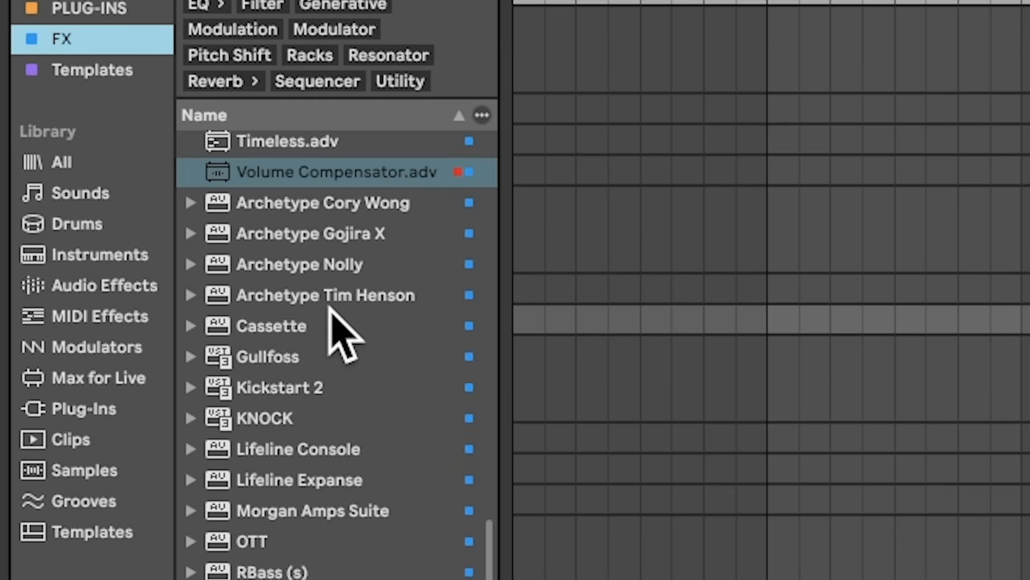